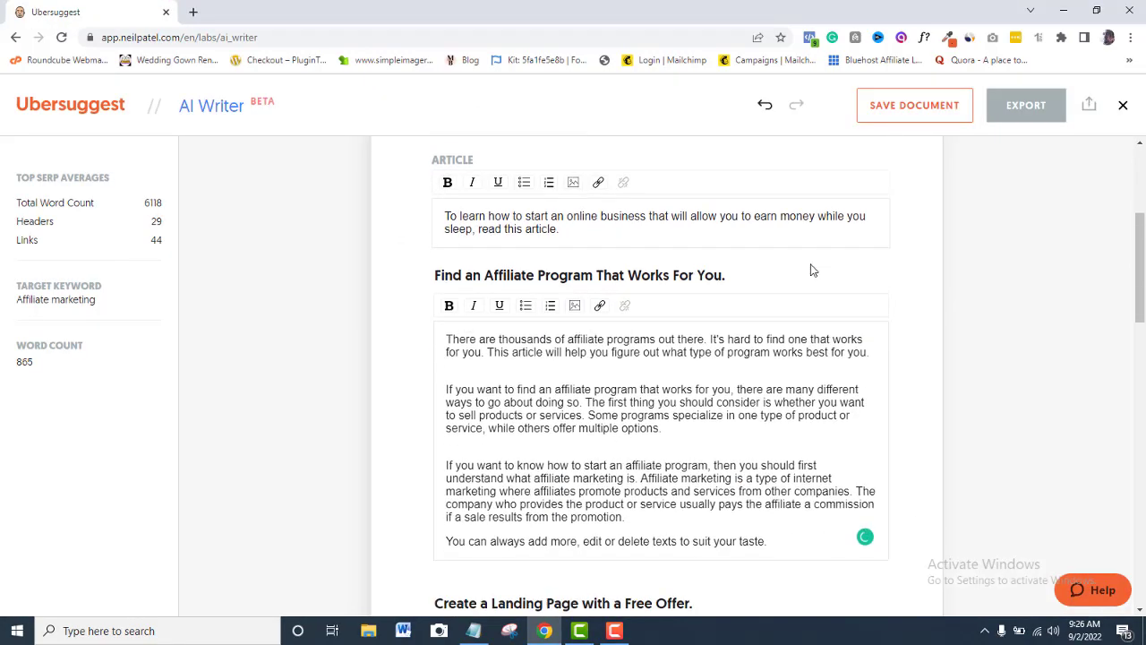
pyautogui.scroll(-3, 811, 265)
pyautogui.scroll(-10, 811, 265)
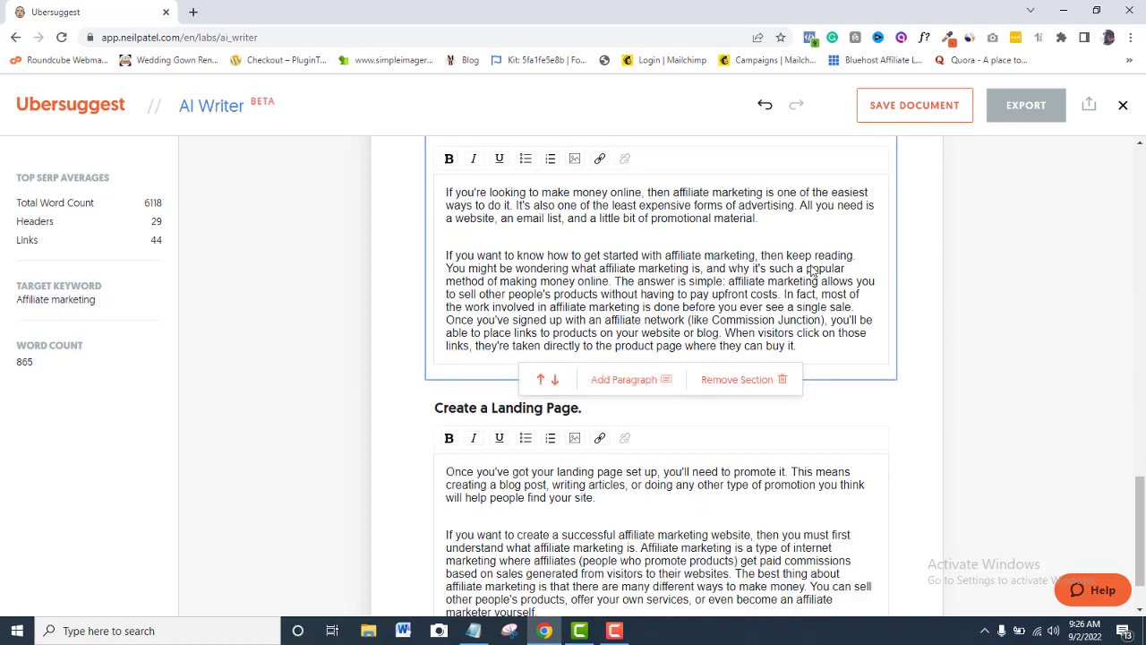
pyautogui.scroll(-1, 824, 273)
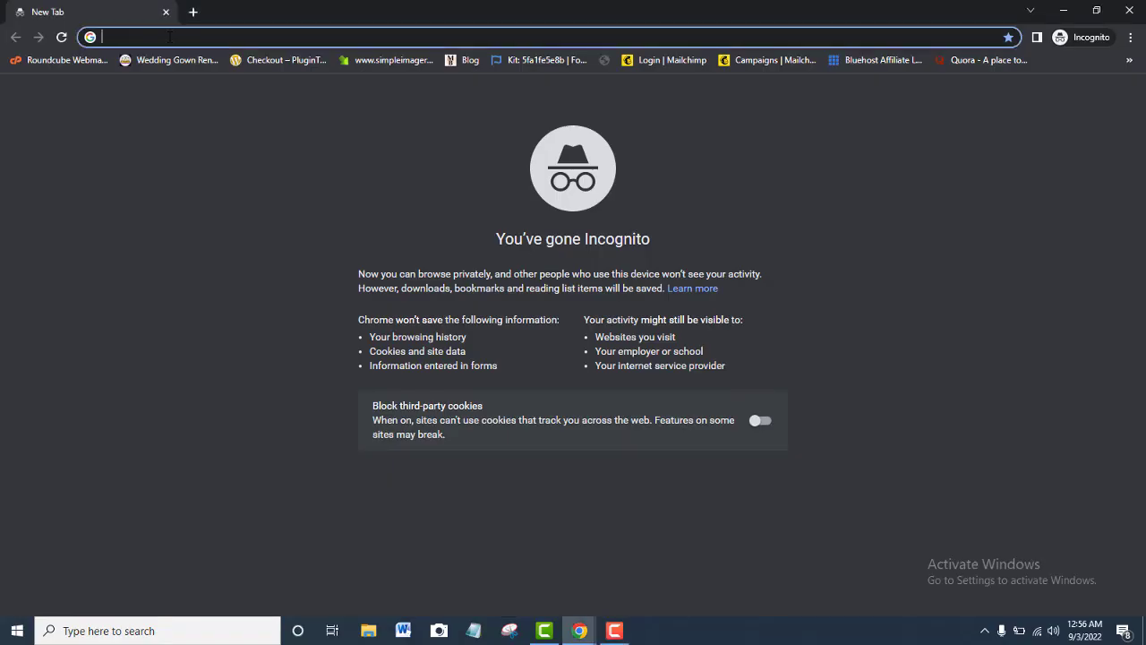
pyautogui.write('www.ubersuggest.com')
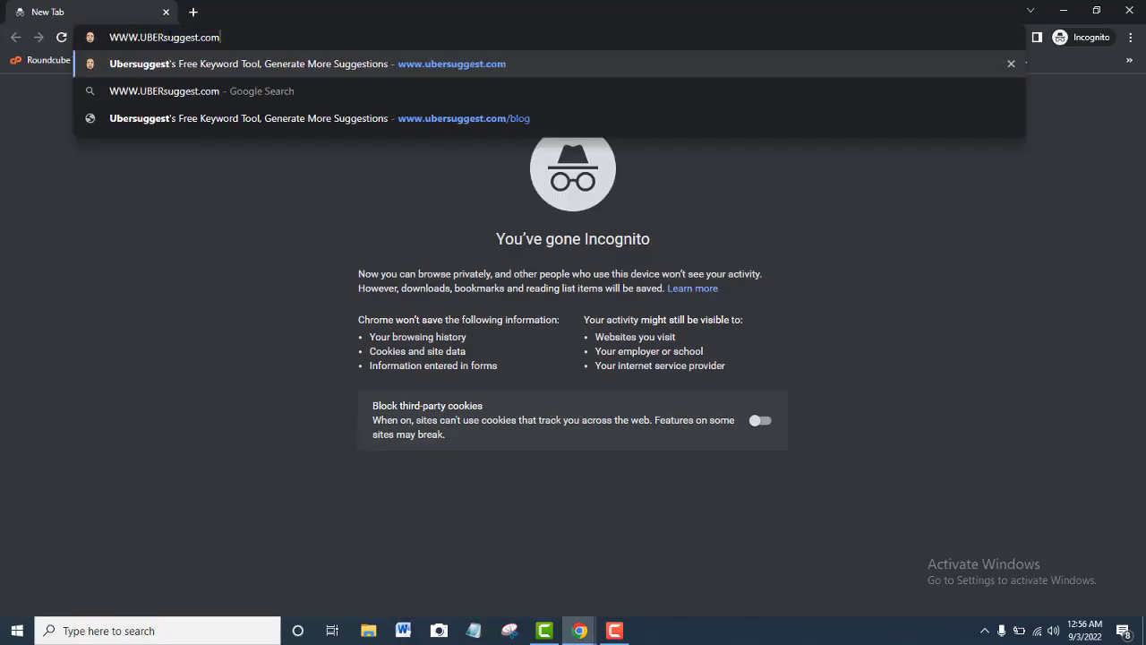
pyautogui.press('Return')
pyautogui.click(973, 183)
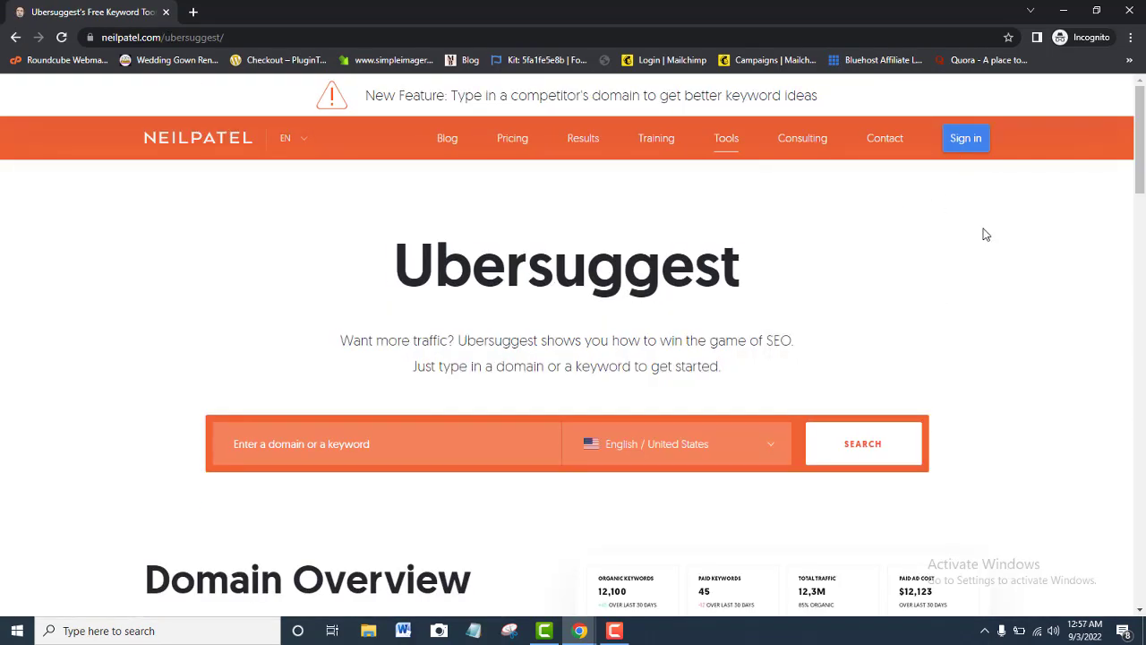
pyautogui.moveTo(1143, 123)
pyautogui.mouseDown()
pyautogui.moveTo(1143, 591)
pyautogui.moveTo(1143, 123)
pyautogui.mouseUp()
pyautogui.click(965, 138)
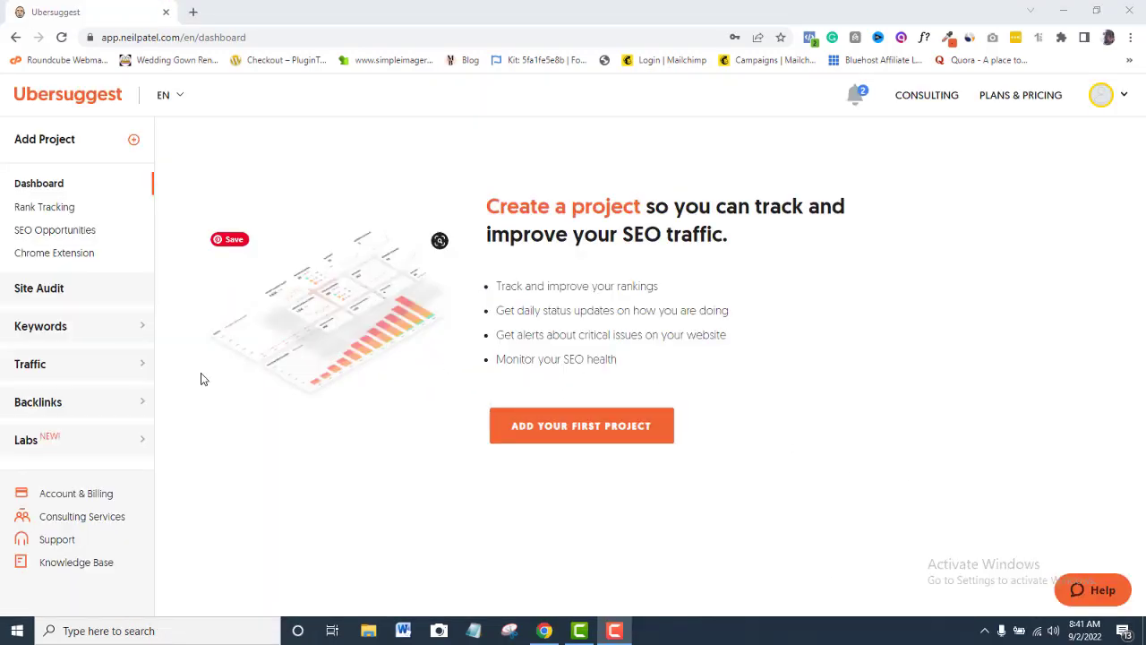
# - Expand Labs in the sidebar and open the AI Writer tool
pyautogui.click(140, 443)
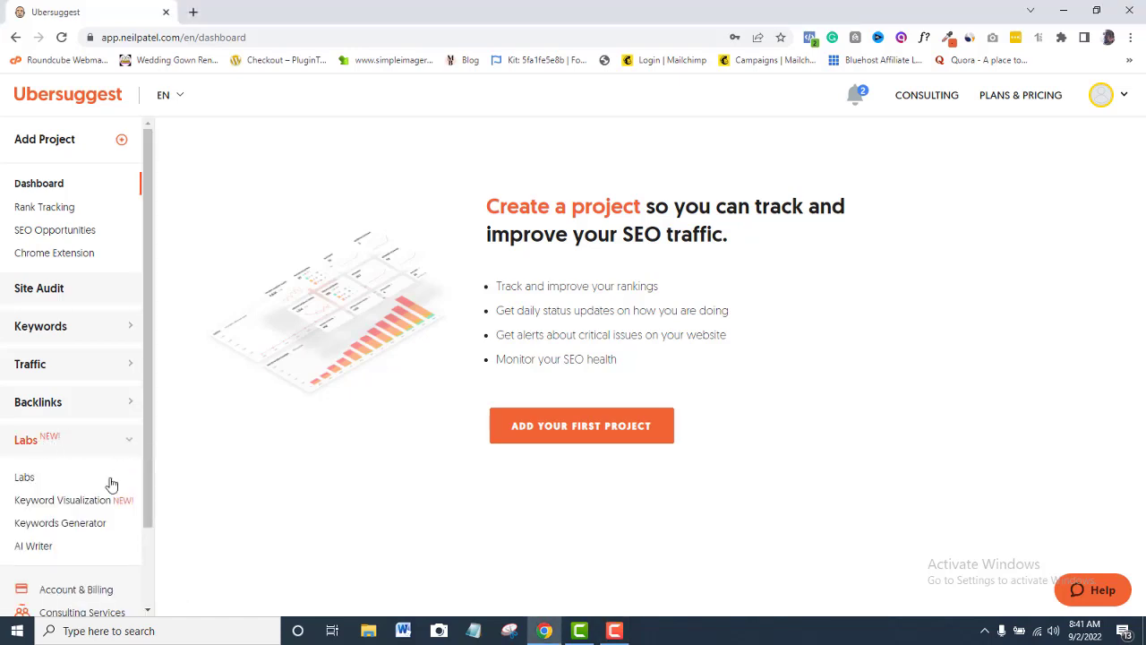
pyautogui.click(42, 550)
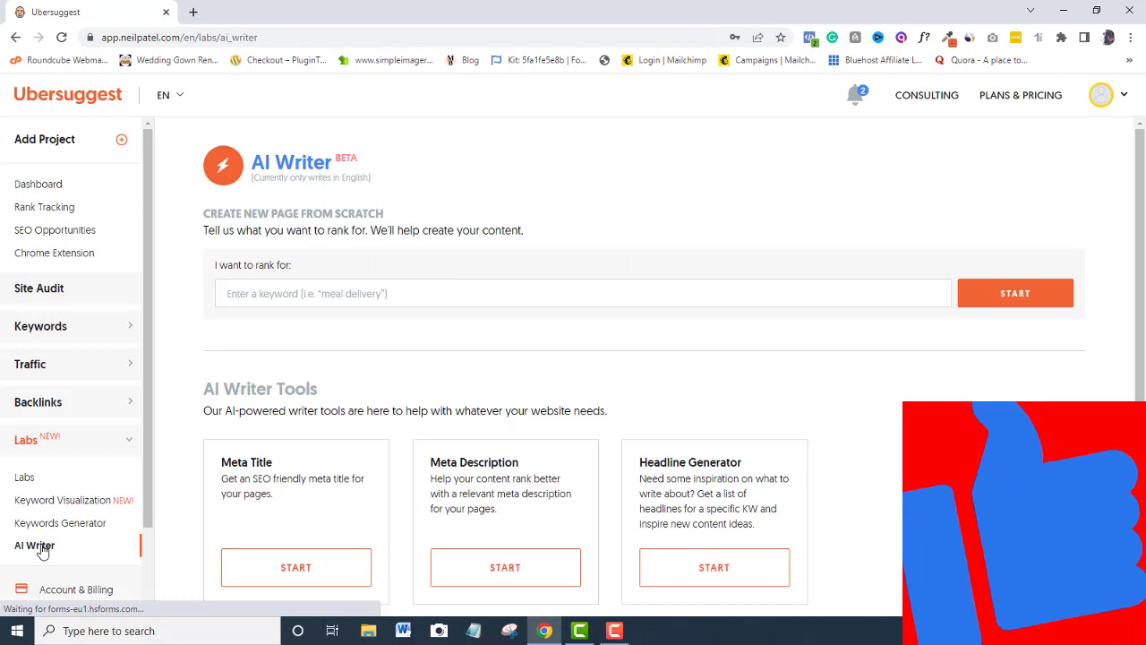
# - Enter 'Affiliate marketing' as the keyword to rank for and start generating title ideas
pyautogui.click(481, 290)
pyautogui.write('Affil')
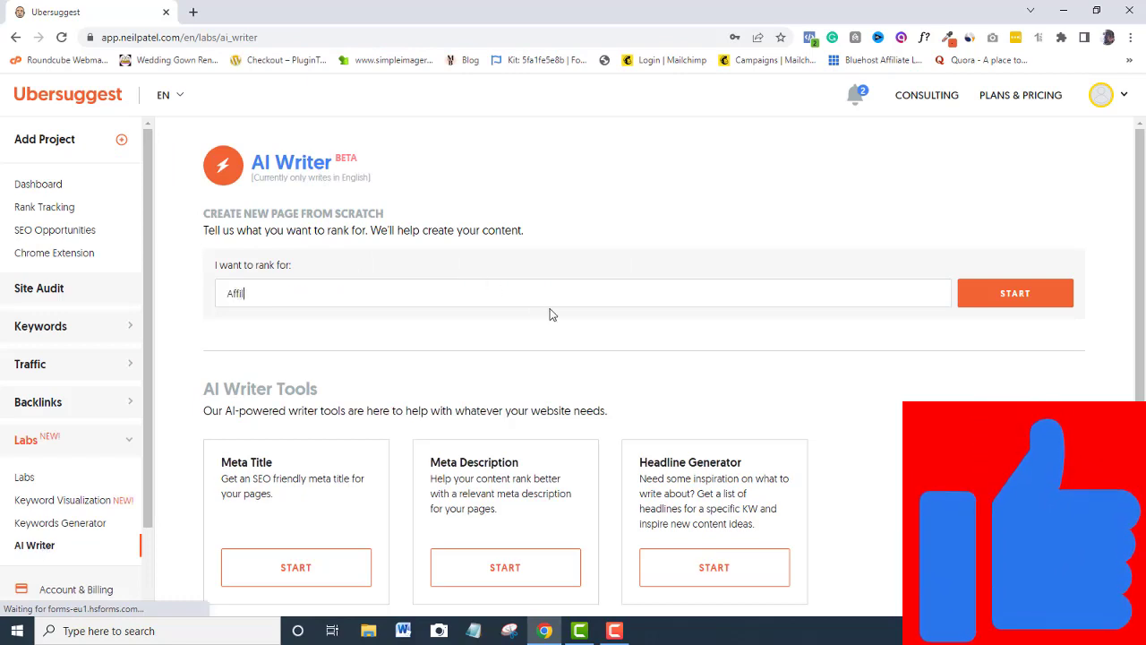
pyautogui.write('iate ma')
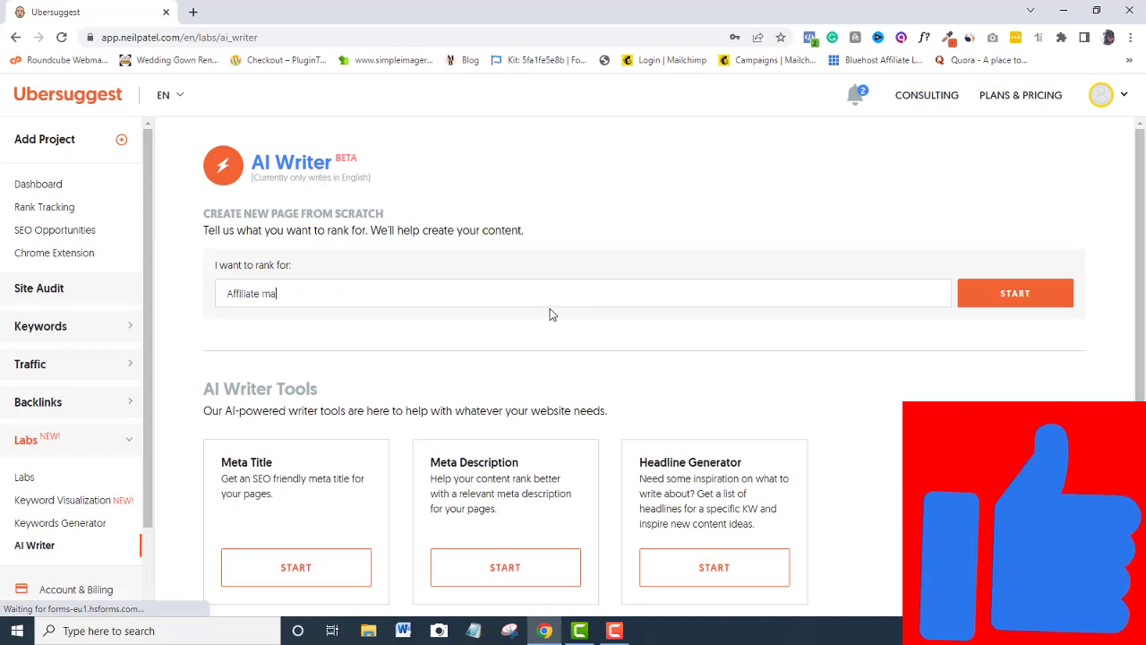
pyautogui.write('rketi')
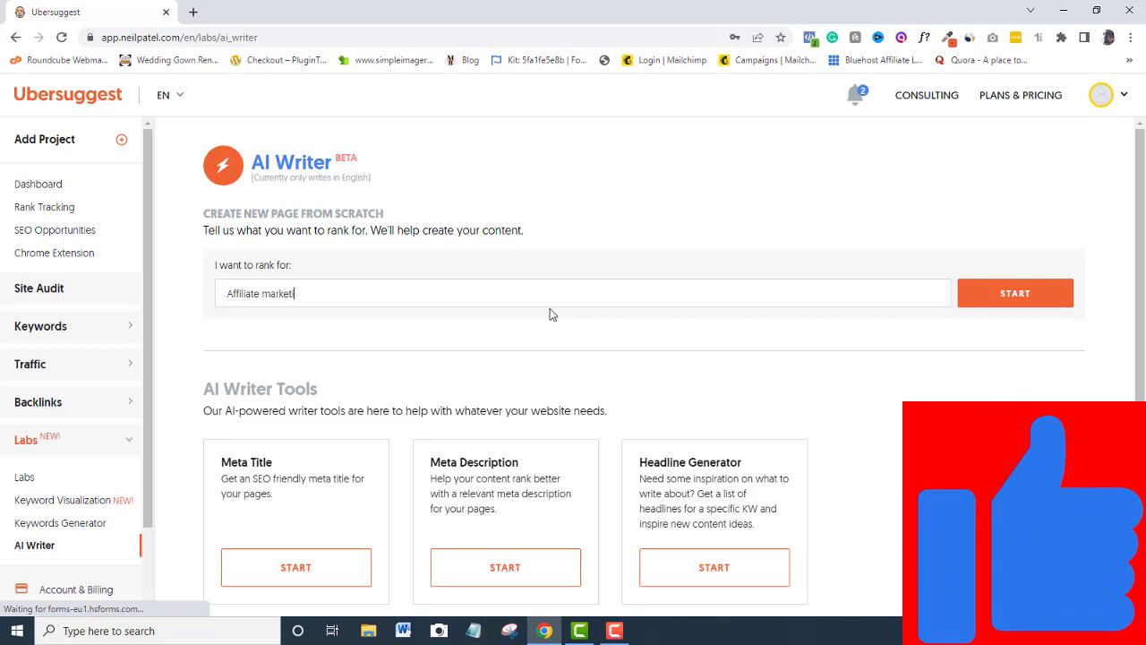
pyautogui.write('ng')
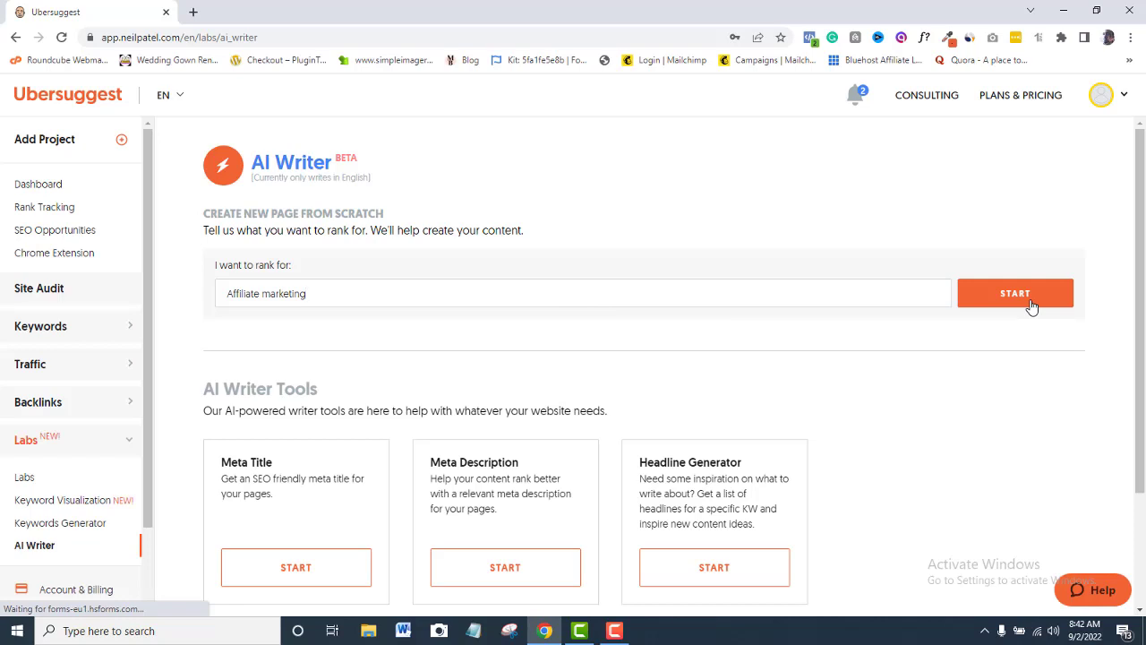
pyautogui.scroll(-2, 1013, 174)
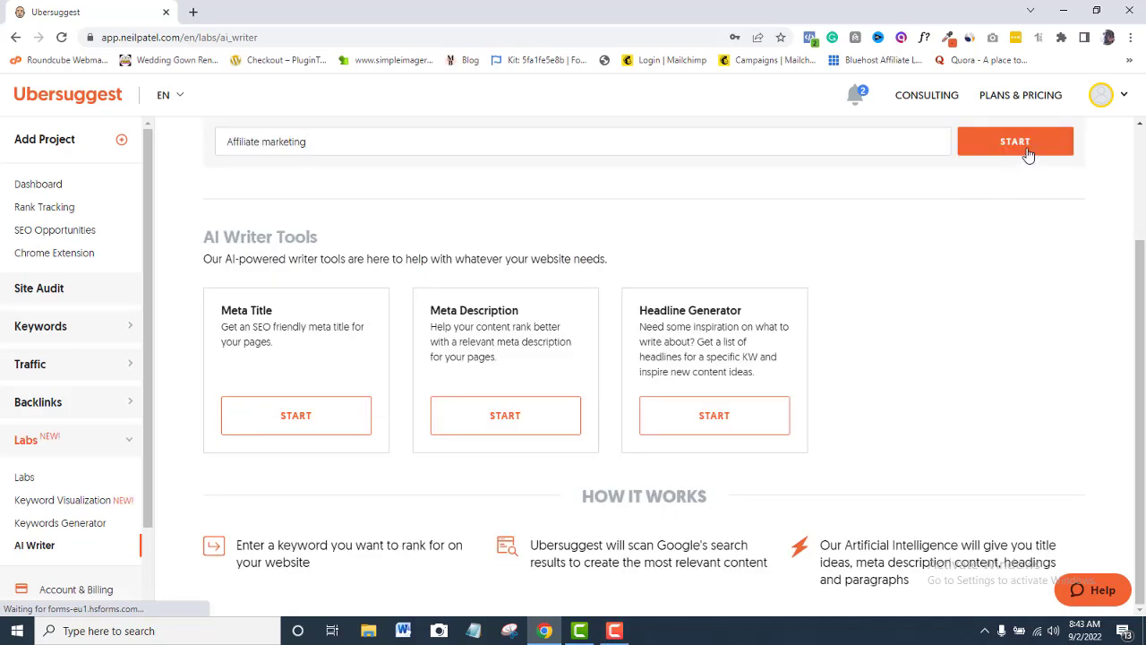
pyautogui.click(1016, 143)
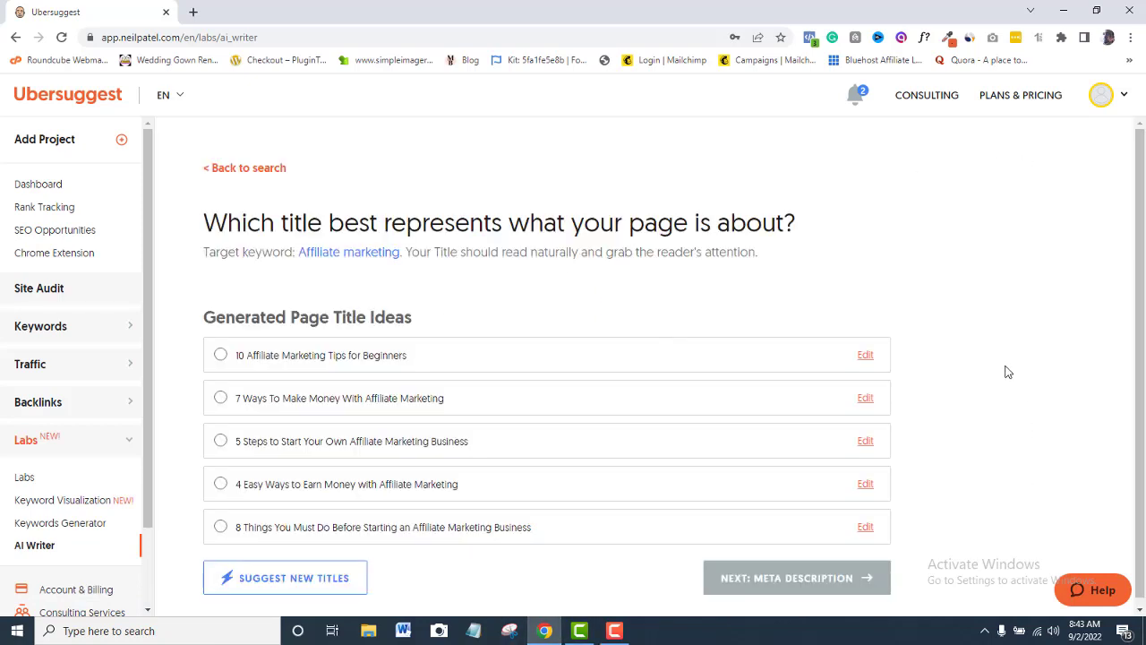
# - Request new title ideas, select 'The Ultimate Affiliate Marketing Course for Beginners' and start editing it
pyautogui.scroll(-1, 986, 360)
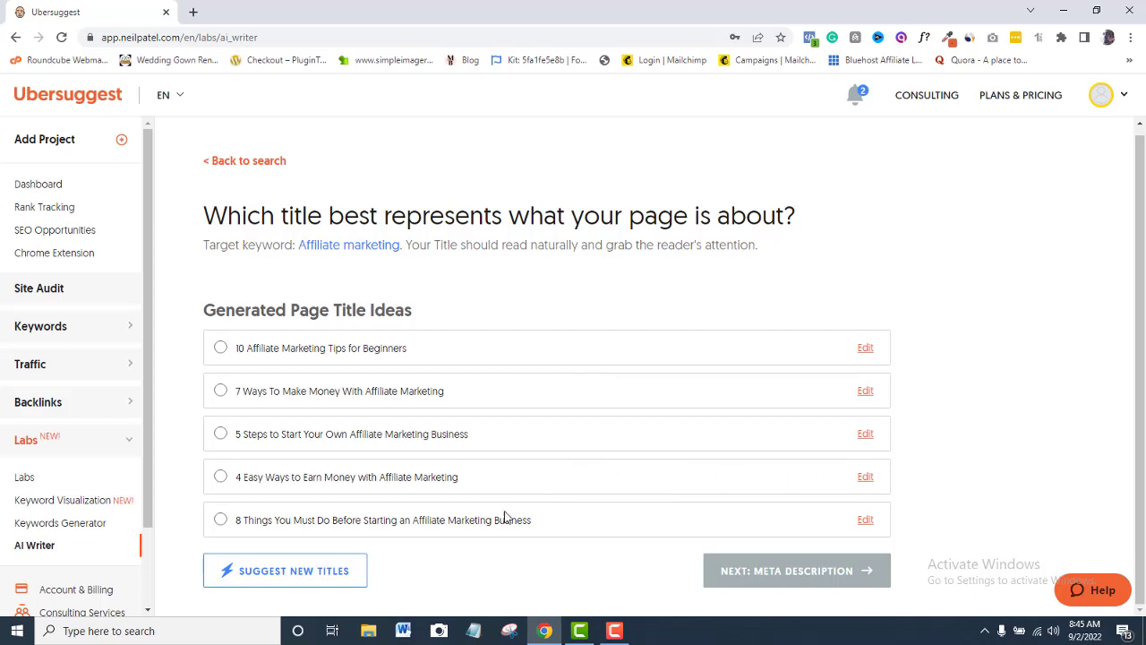
pyautogui.click(307, 577)
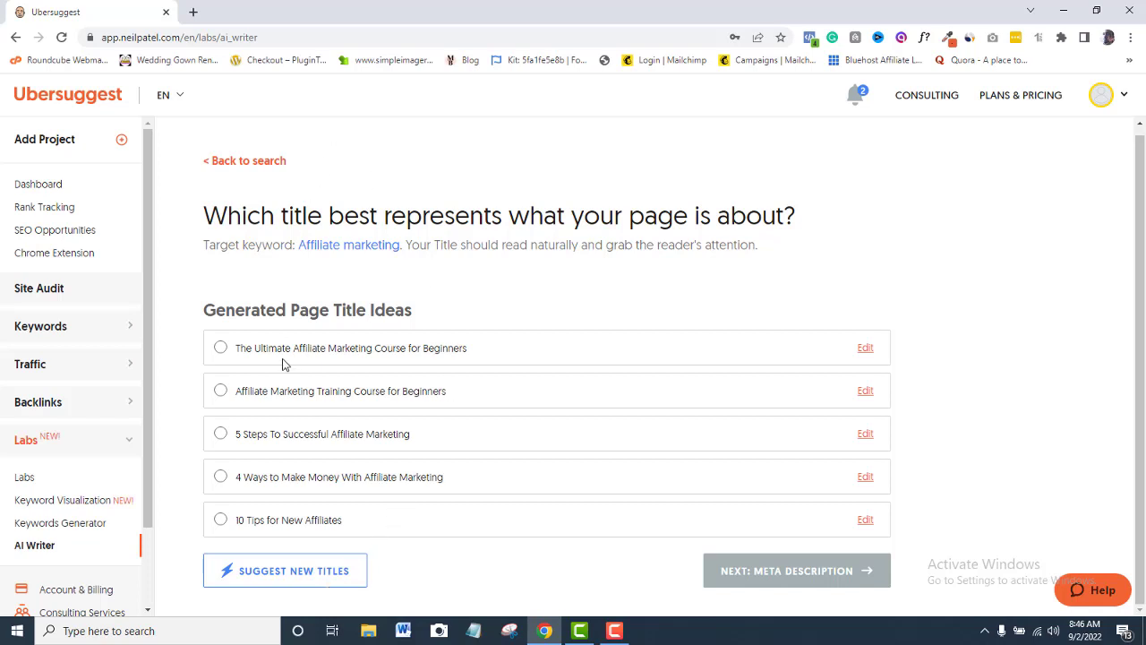
pyautogui.click(221, 353)
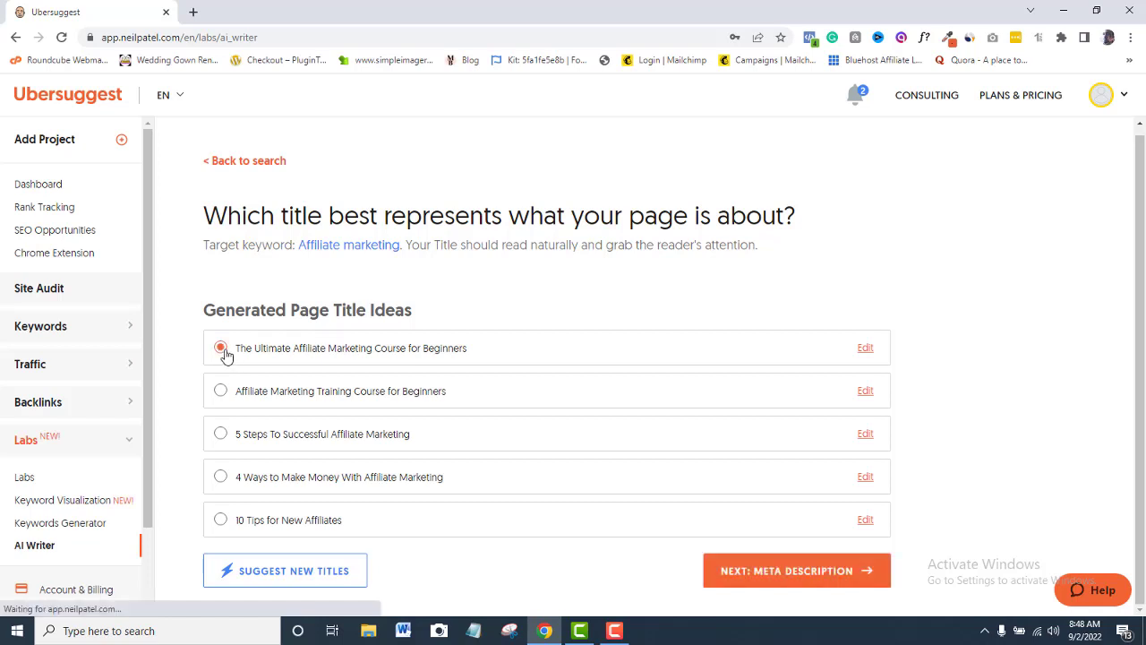
pyautogui.click(865, 349)
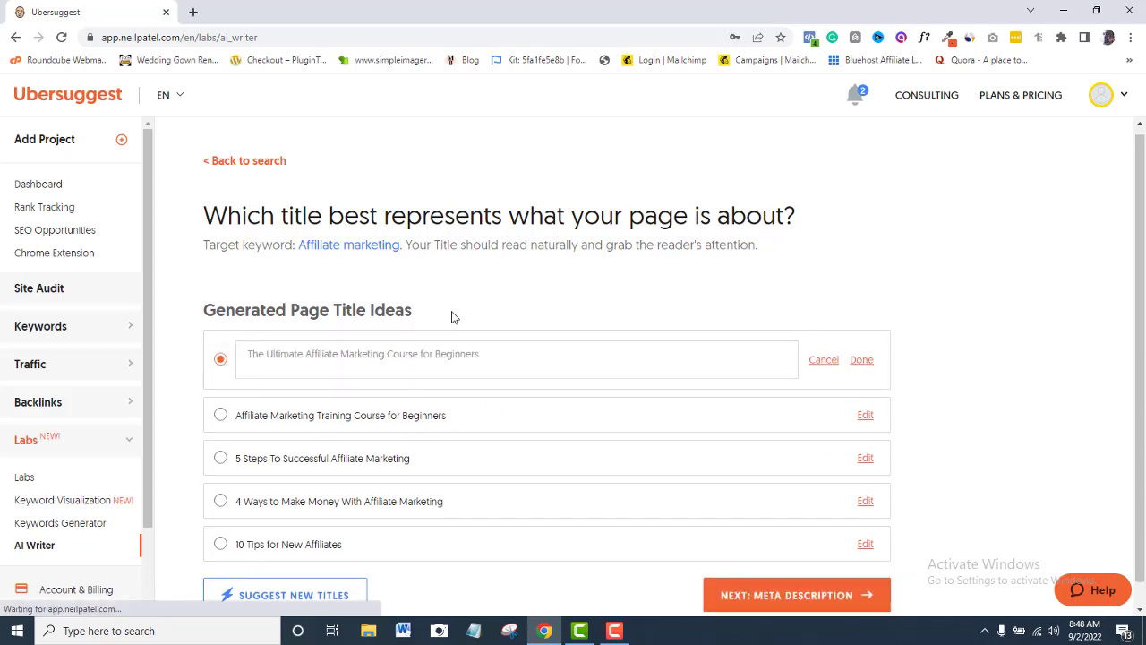
pyautogui.click(436, 353)
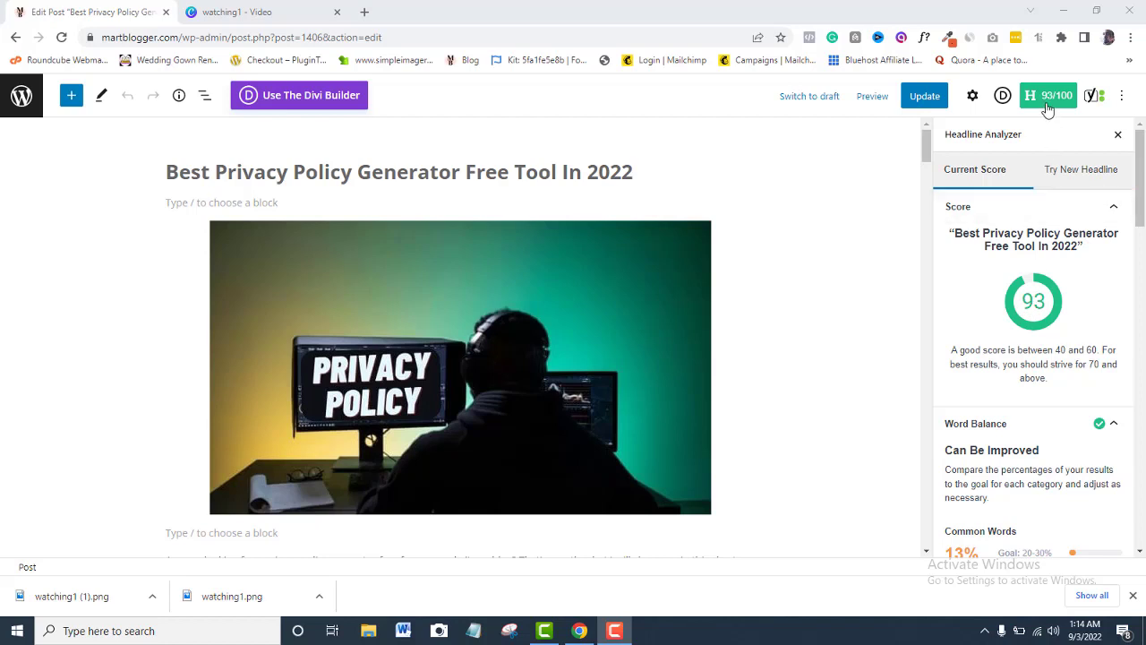
# - Scroll through the WordPress post and its Yoast SEO panel, then return to AI Writer
pyautogui.scroll(-2, 989, 380)
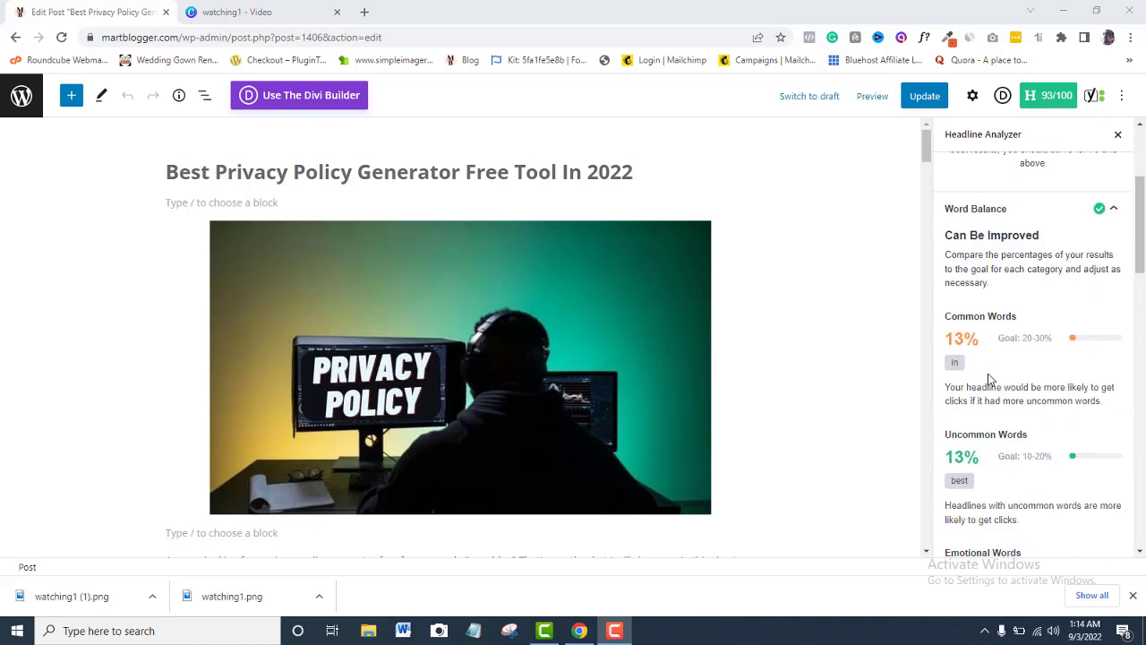
pyautogui.scroll(3, 990, 381)
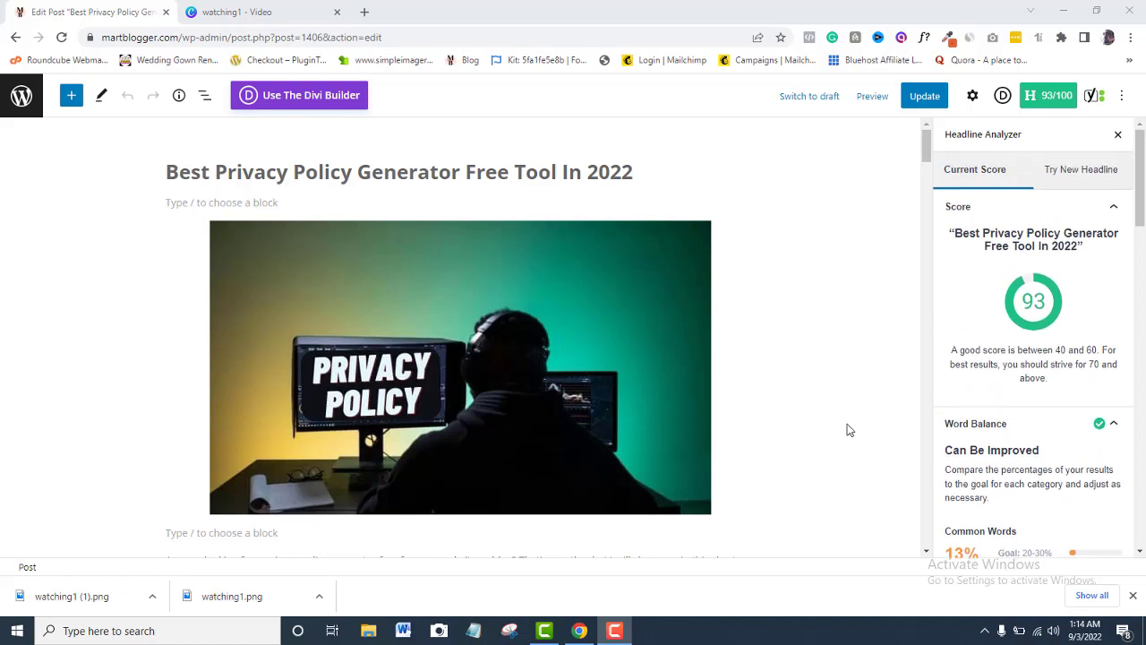
pyautogui.scroll(-5, 848, 427)
pyautogui.scroll(-10, 838, 434)
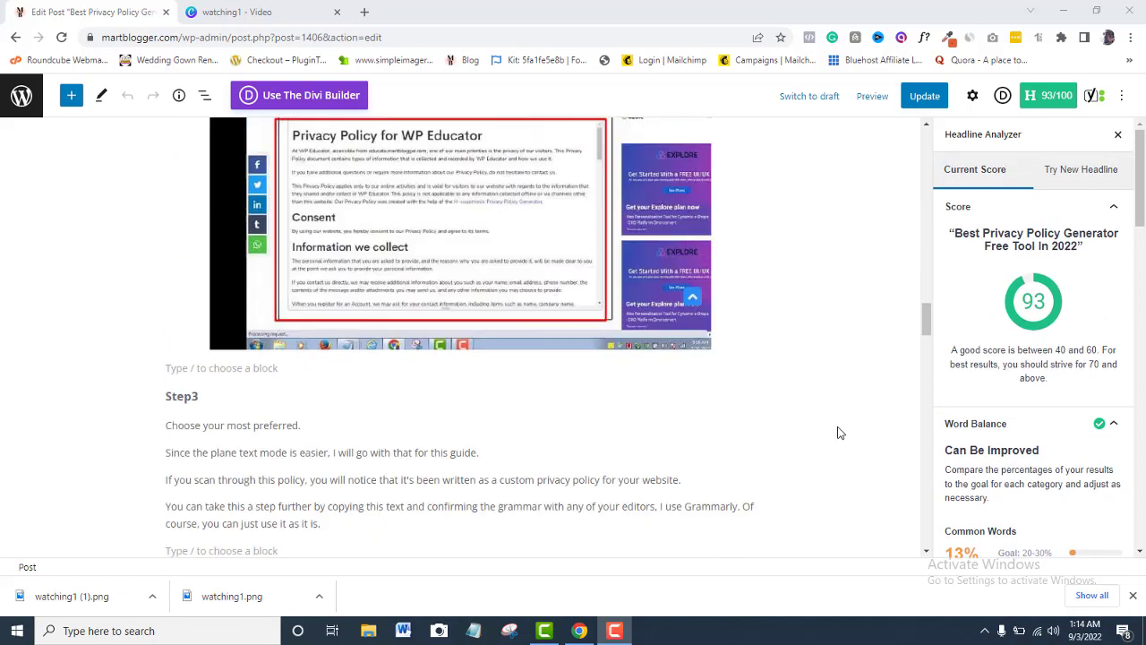
pyautogui.scroll(-20, 838, 433)
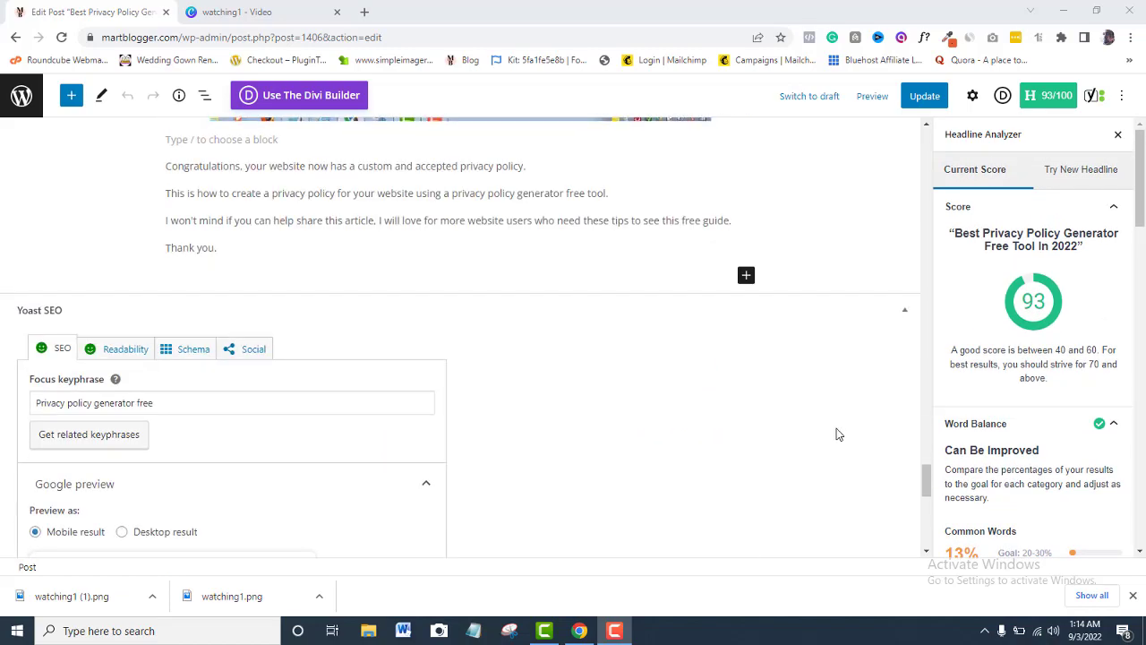
pyautogui.scroll(-3, 836, 434)
pyautogui.scroll(4, 837, 435)
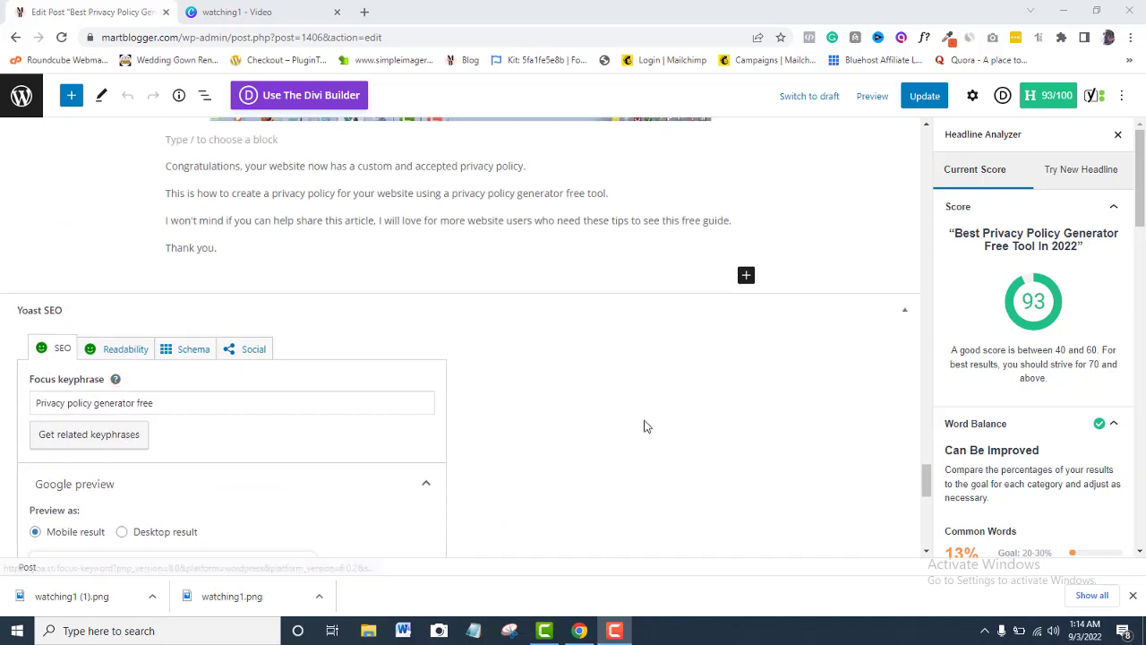
pyautogui.click(621, 627)
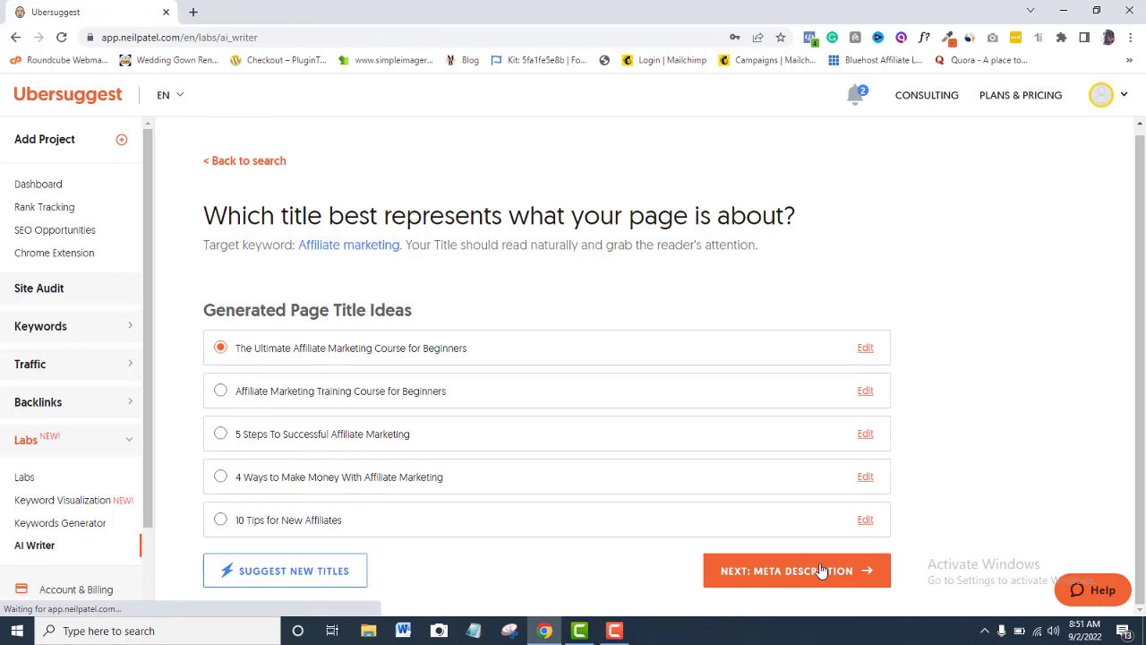
# - Keep the first title and generate meta description ideas for it
pyautogui.click(822, 571)
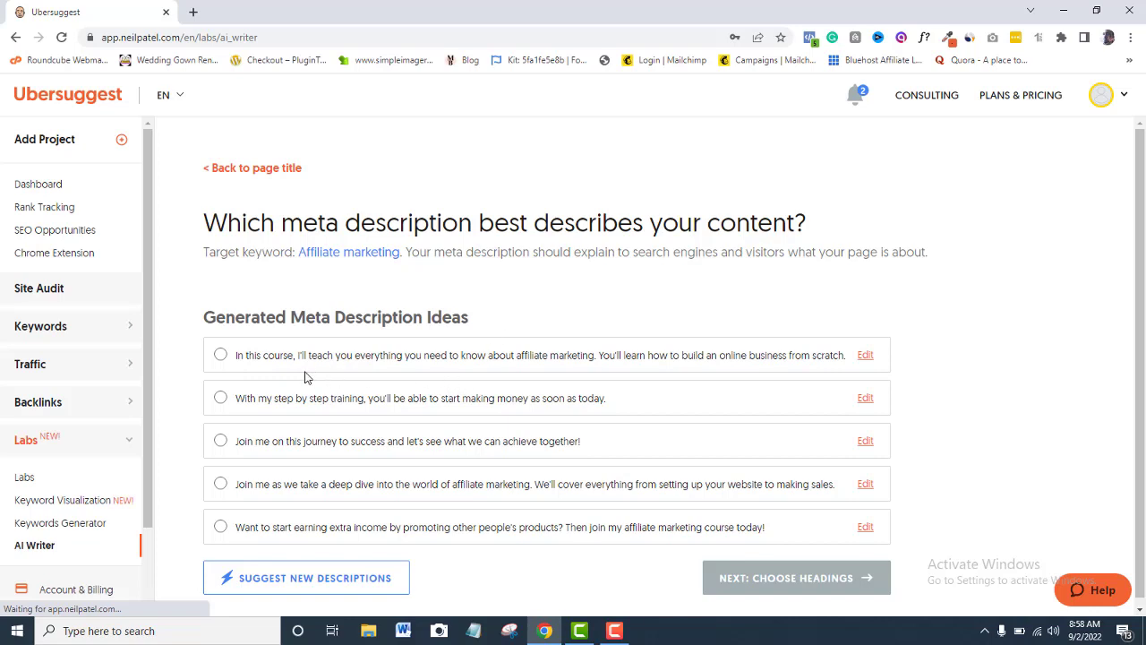
# - Pick the first meta description, about building an online business from scratch, and generate headings
pyautogui.click(222, 356)
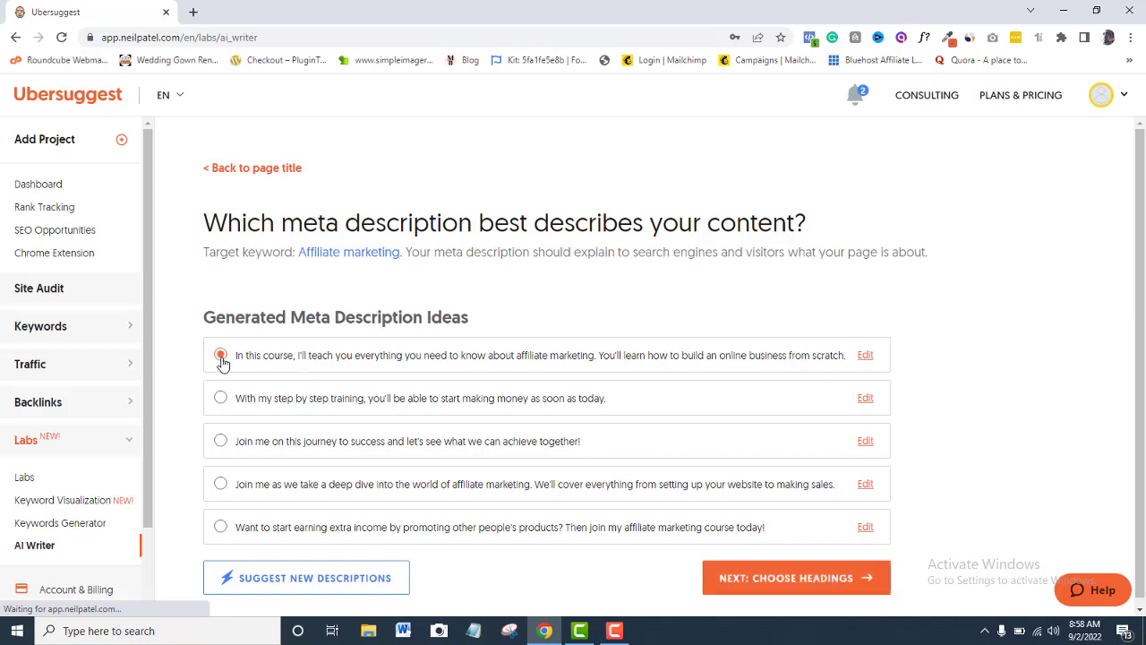
pyautogui.click(823, 578)
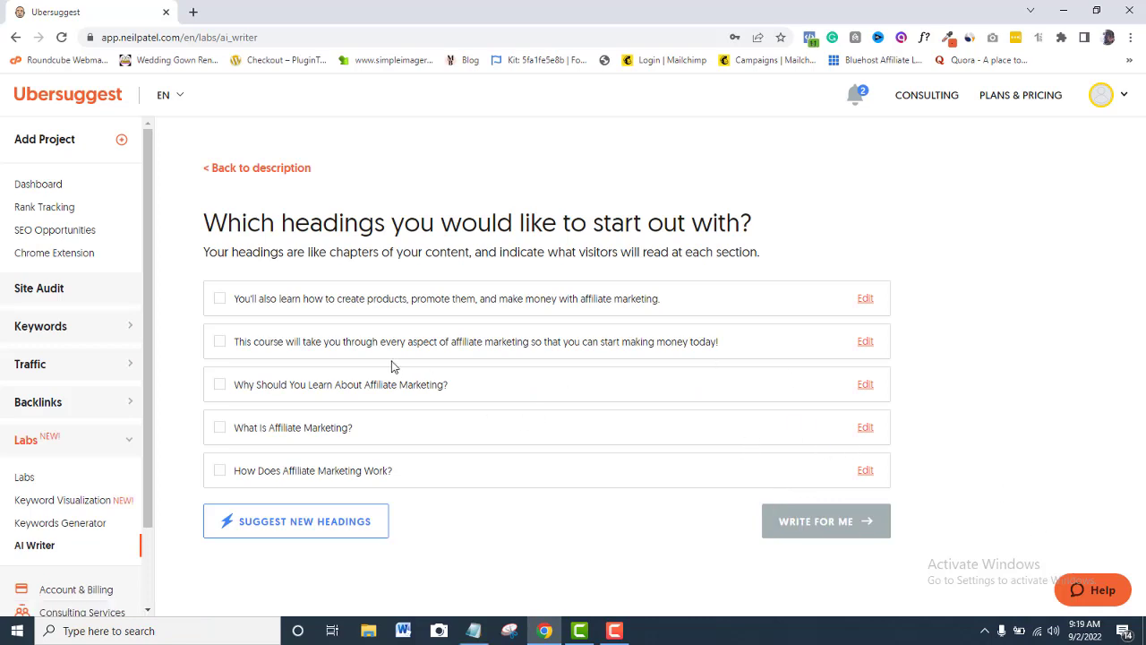
# - Tick the first two suggested headings, then ask for a fresh set of heading suggestions
pyautogui.click(221, 302)
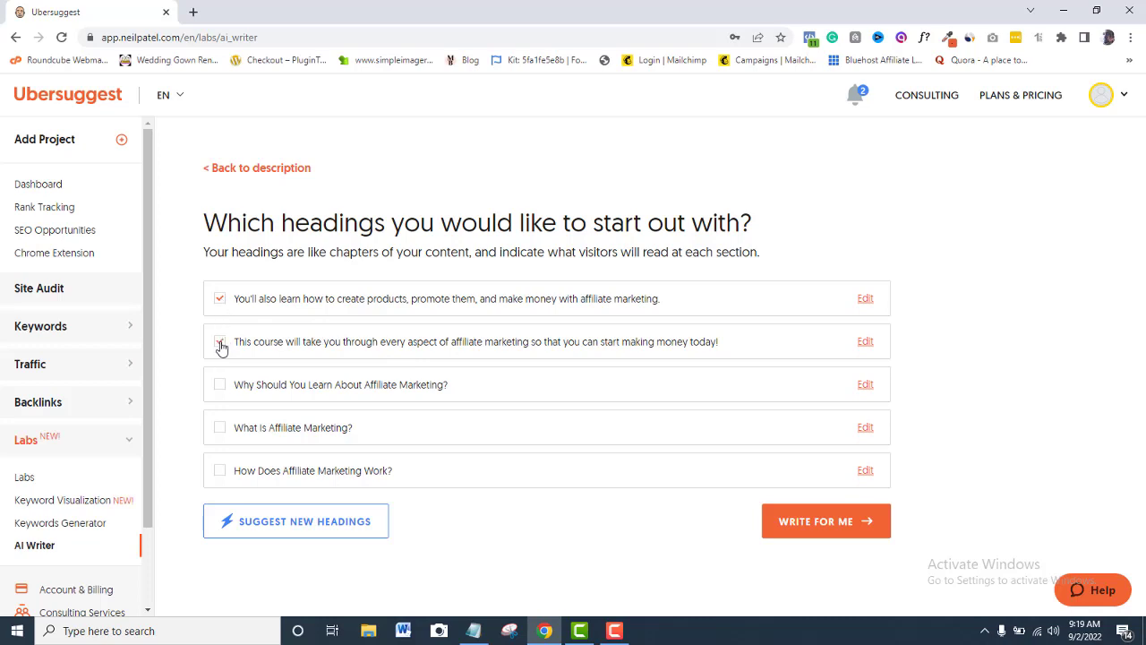
pyautogui.click(221, 345)
pyautogui.click(291, 520)
pyautogui.scroll(-1, 330, 511)
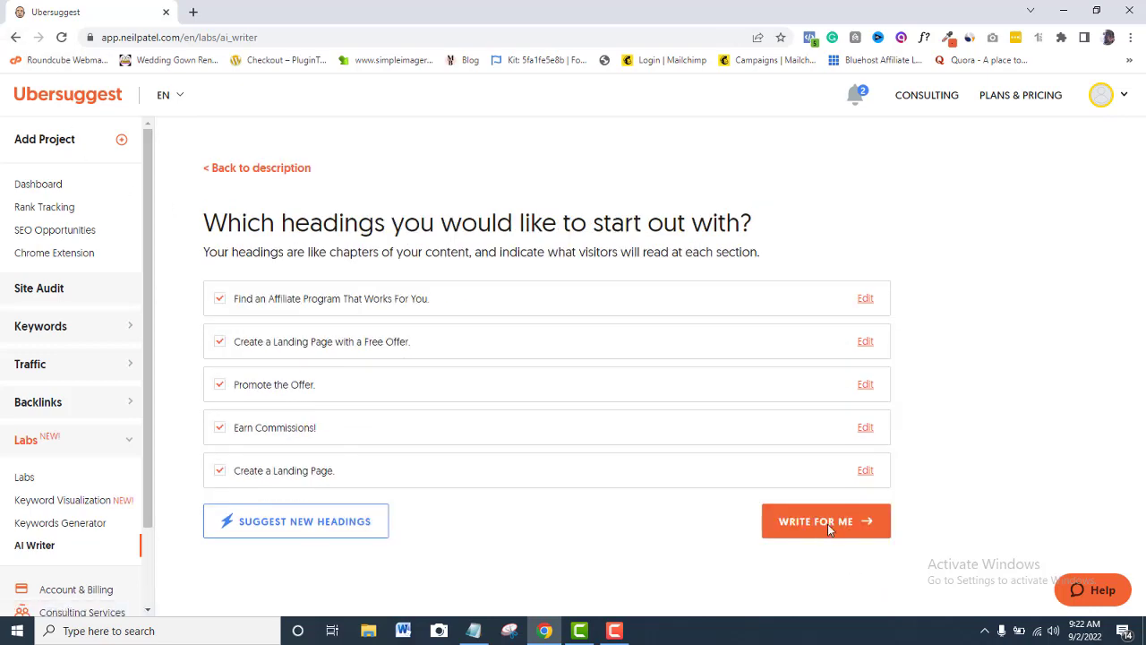
# - Use Write For Me to generate the 334-word article draft
pyautogui.click(829, 527)
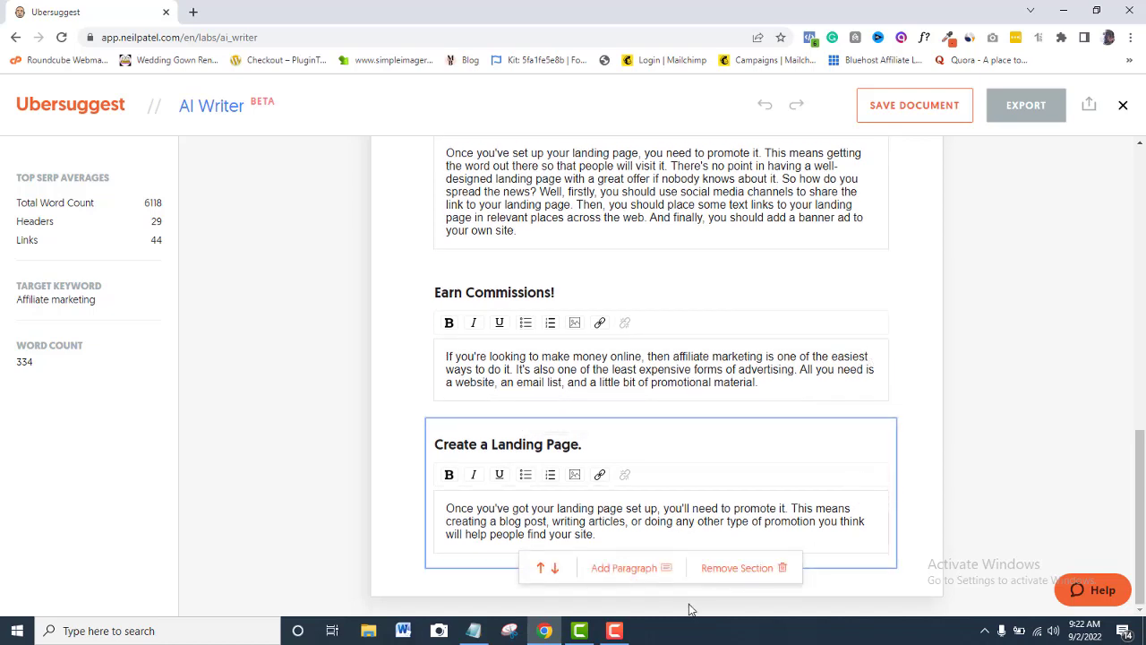
# - Add two AI paragraphs to 'Find an Affiliate Program That Works For You', reaching 444 words
pyautogui.click(615, 631)
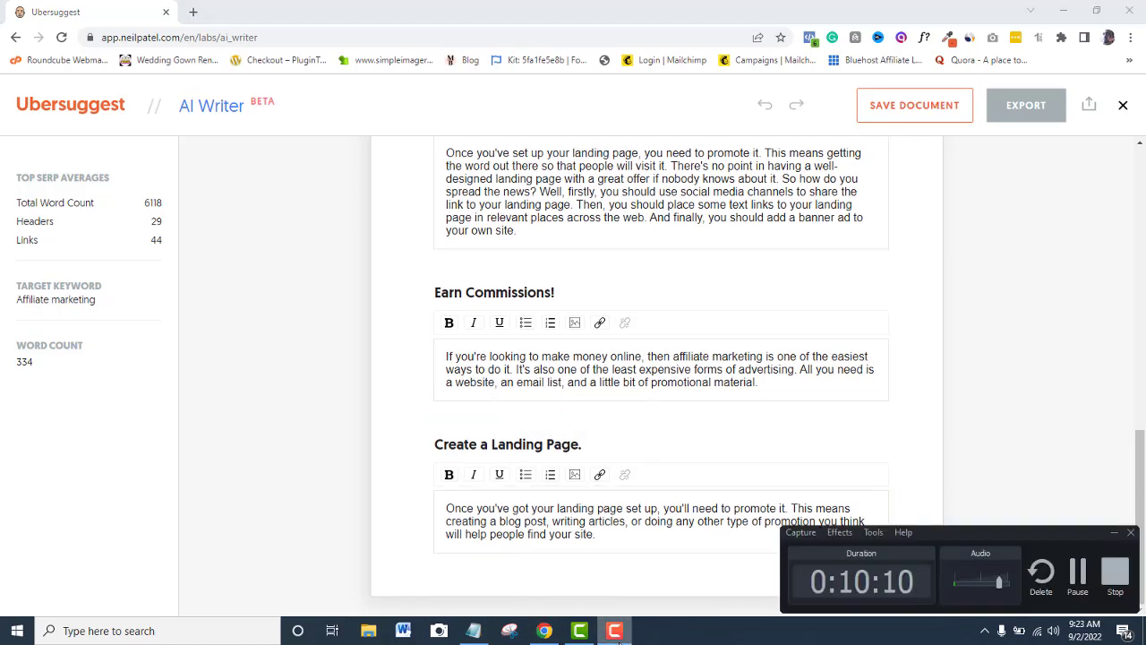
pyautogui.click(1114, 532)
pyautogui.scroll(4, 1011, 467)
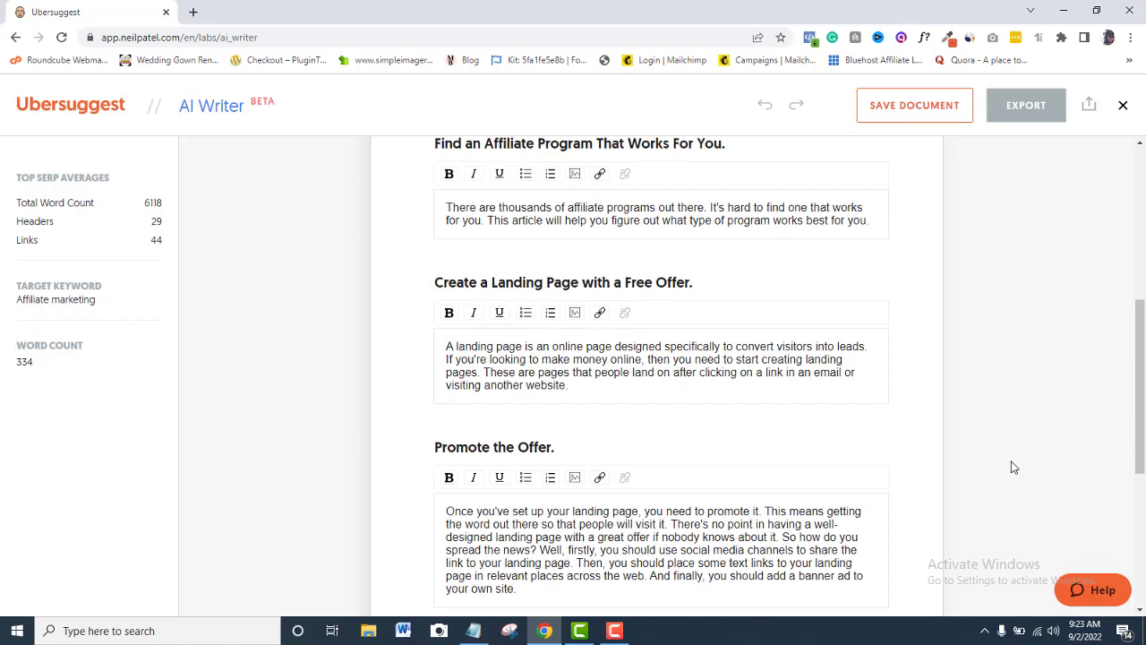
pyautogui.scroll(3, 1012, 466)
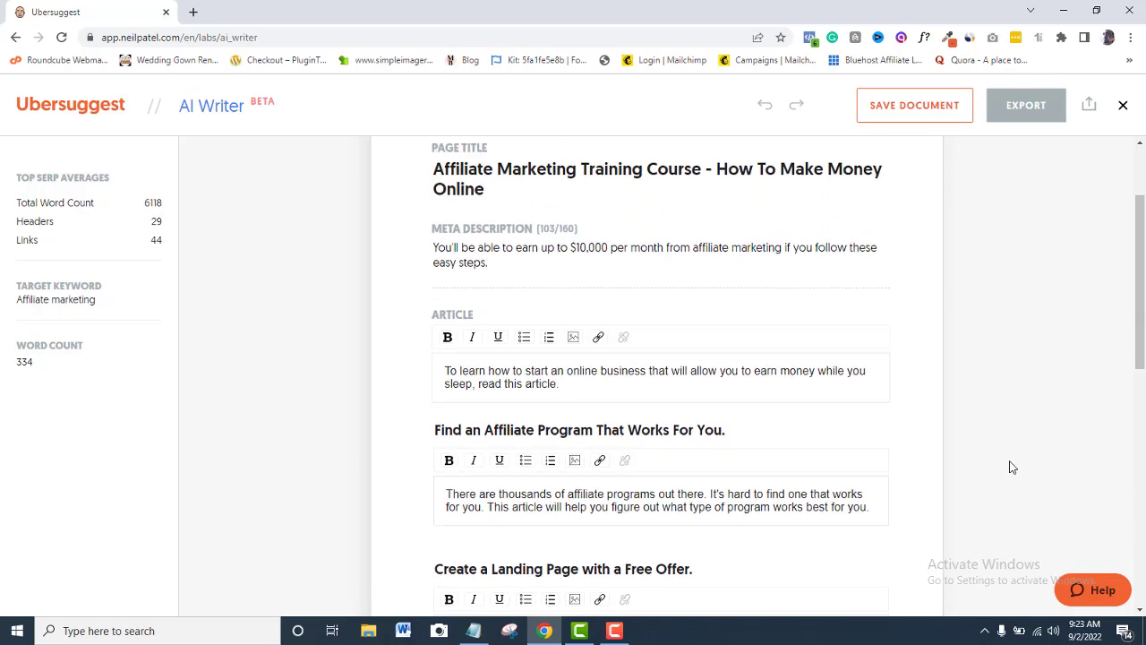
pyautogui.scroll(2, 1011, 467)
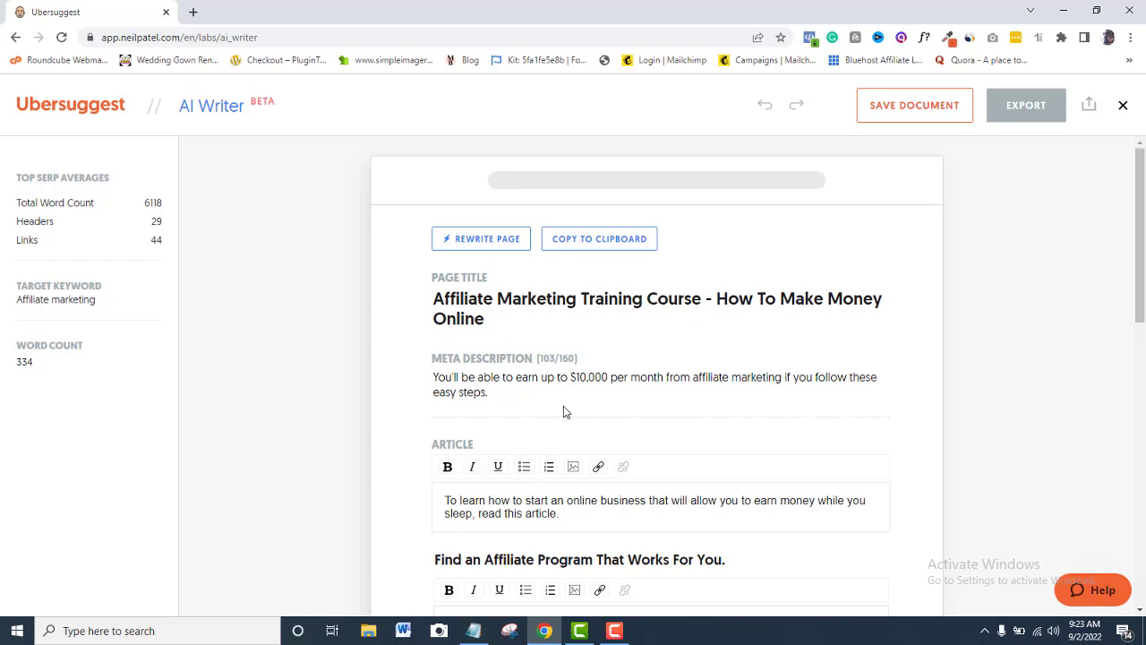
pyautogui.scroll(-2, 563, 408)
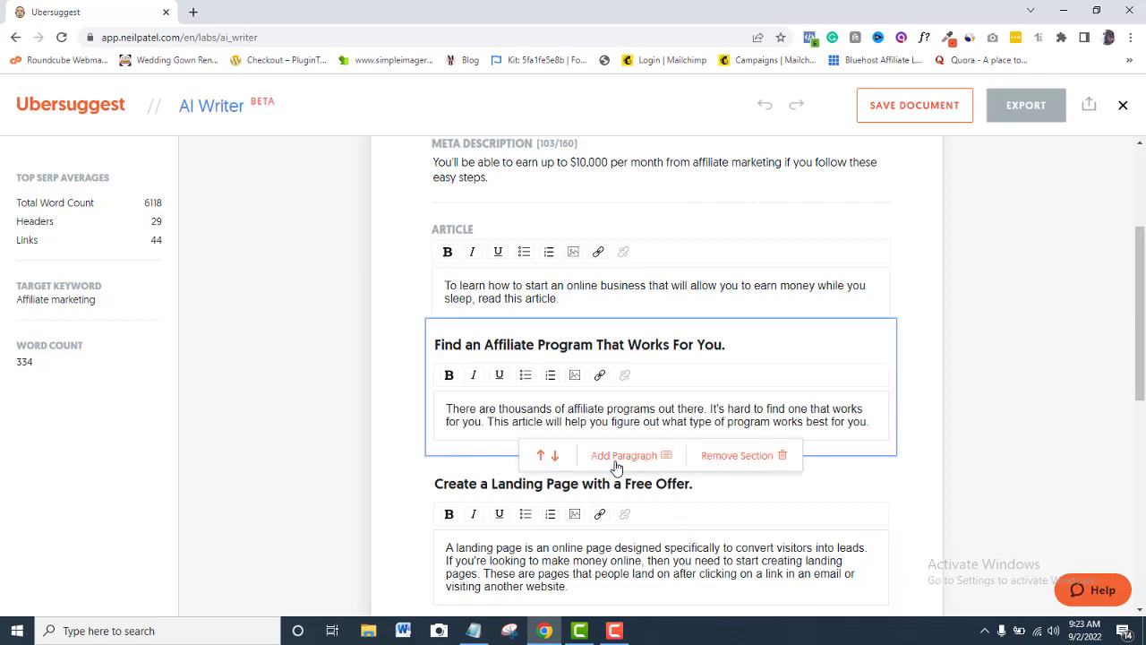
pyautogui.scroll(2, 708, 430)
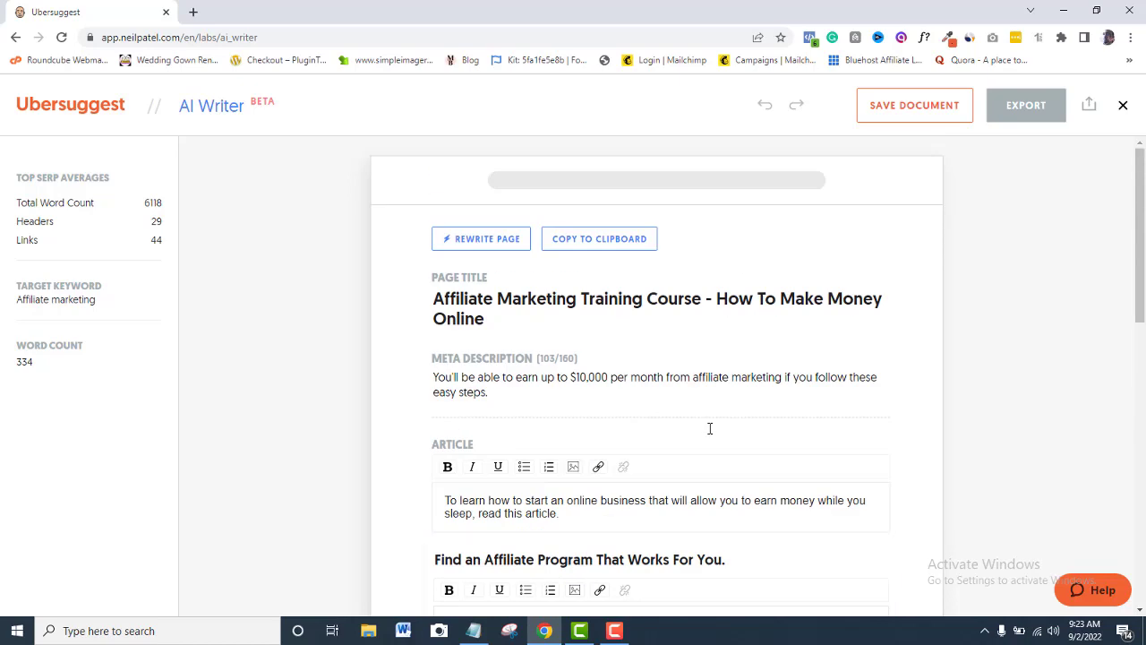
pyautogui.scroll(-2, 709, 434)
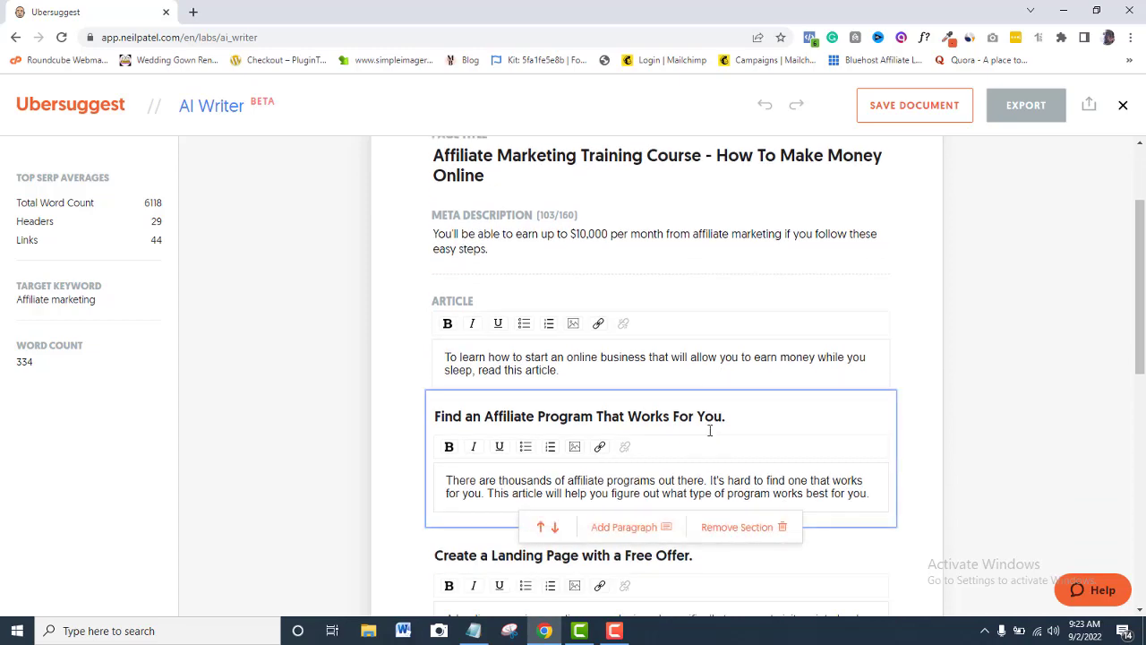
pyautogui.scroll(-1, 710, 436)
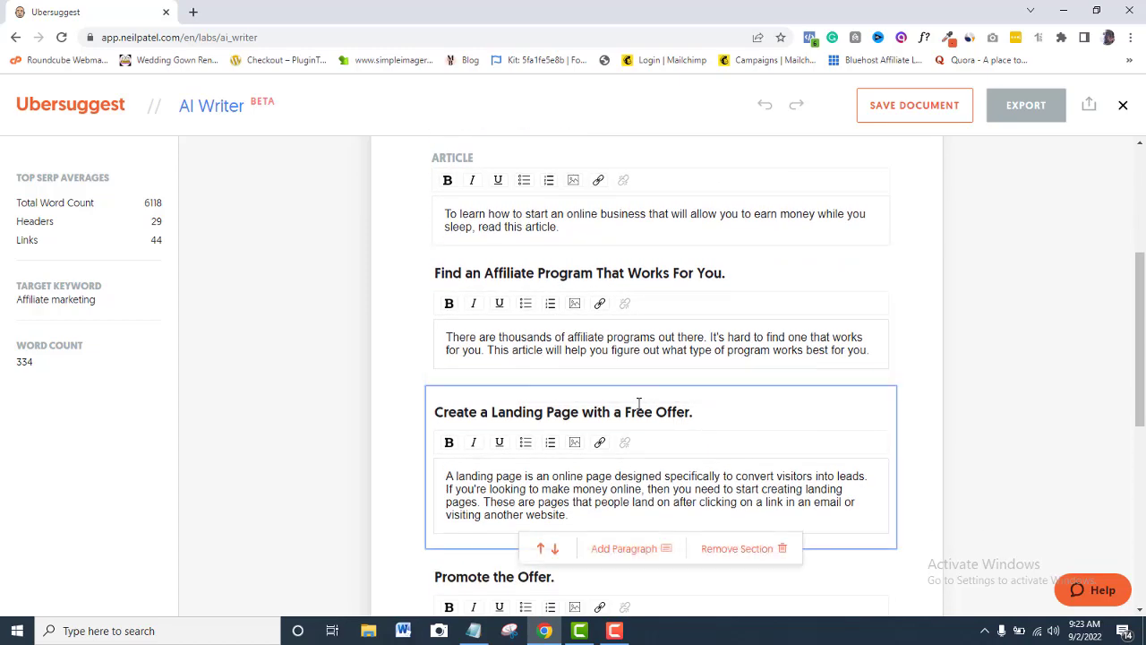
pyautogui.click(620, 384)
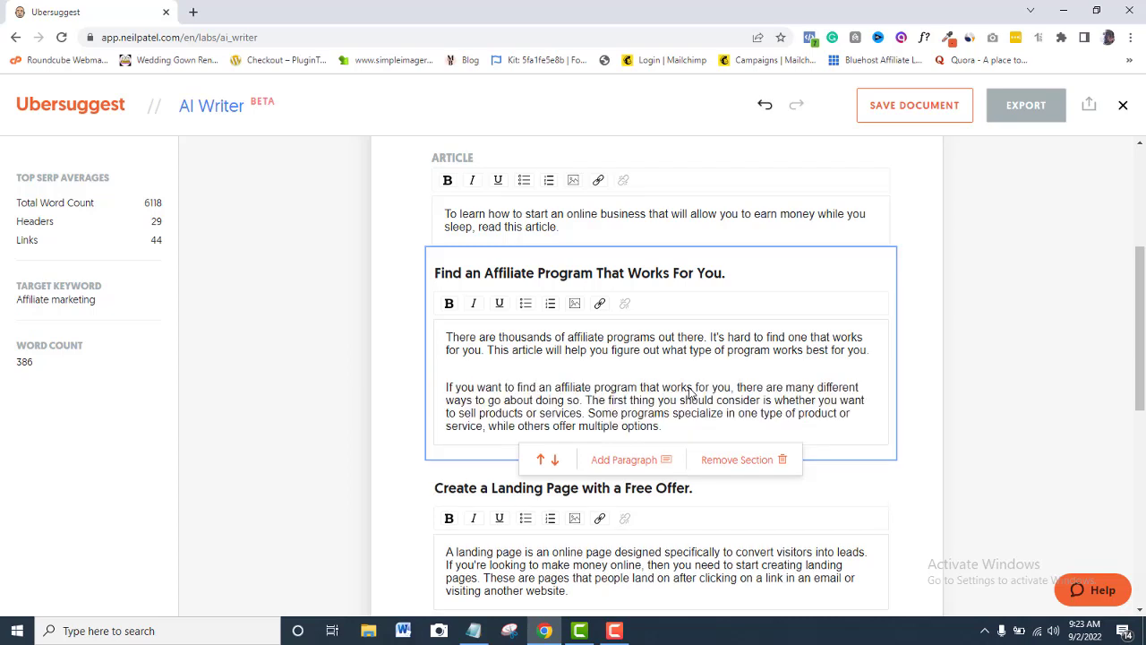
pyautogui.click(630, 461)
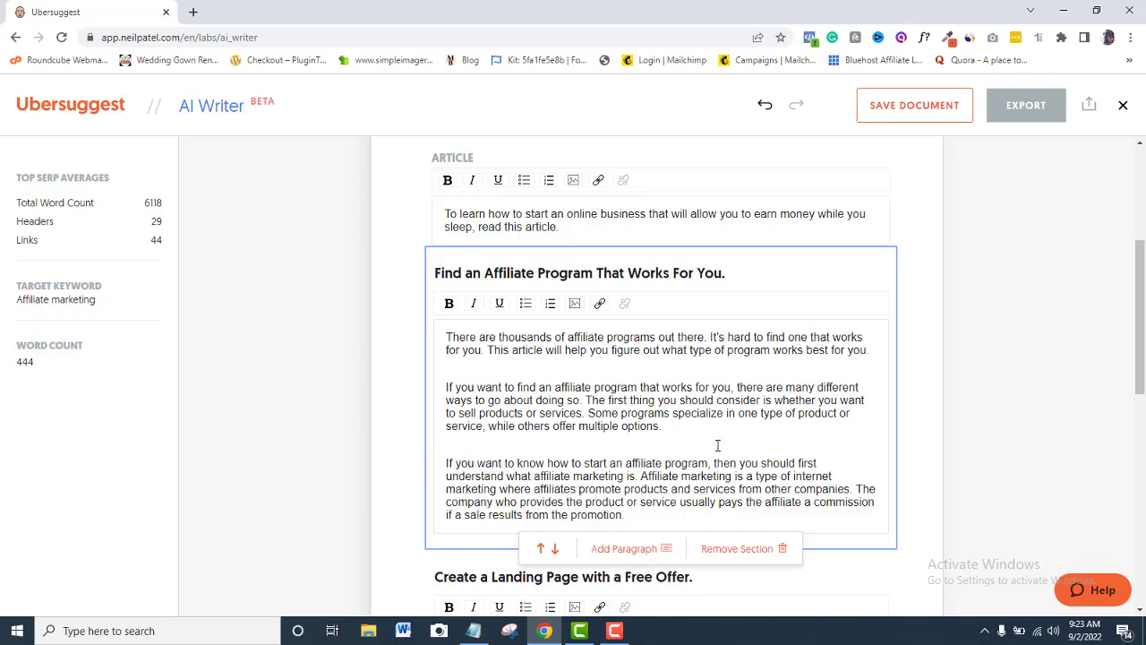
pyautogui.scroll(-4, 718, 445)
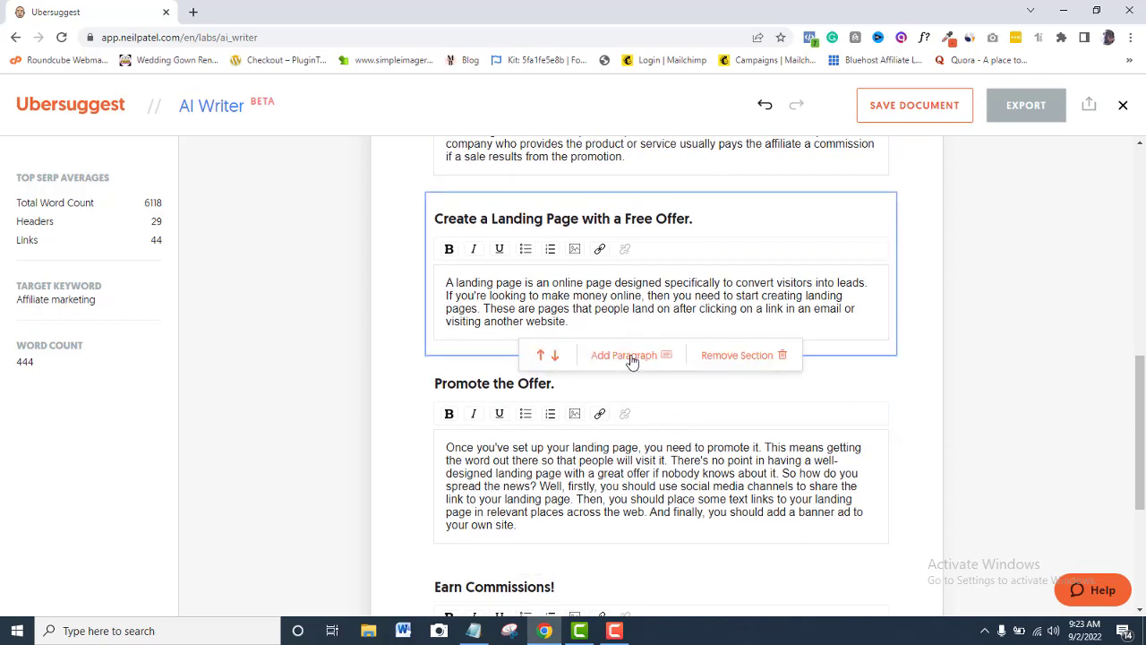
# - Generate two extra paragraphs, then add a generated paragraph to Promote the Offer
pyautogui.click(632, 356)
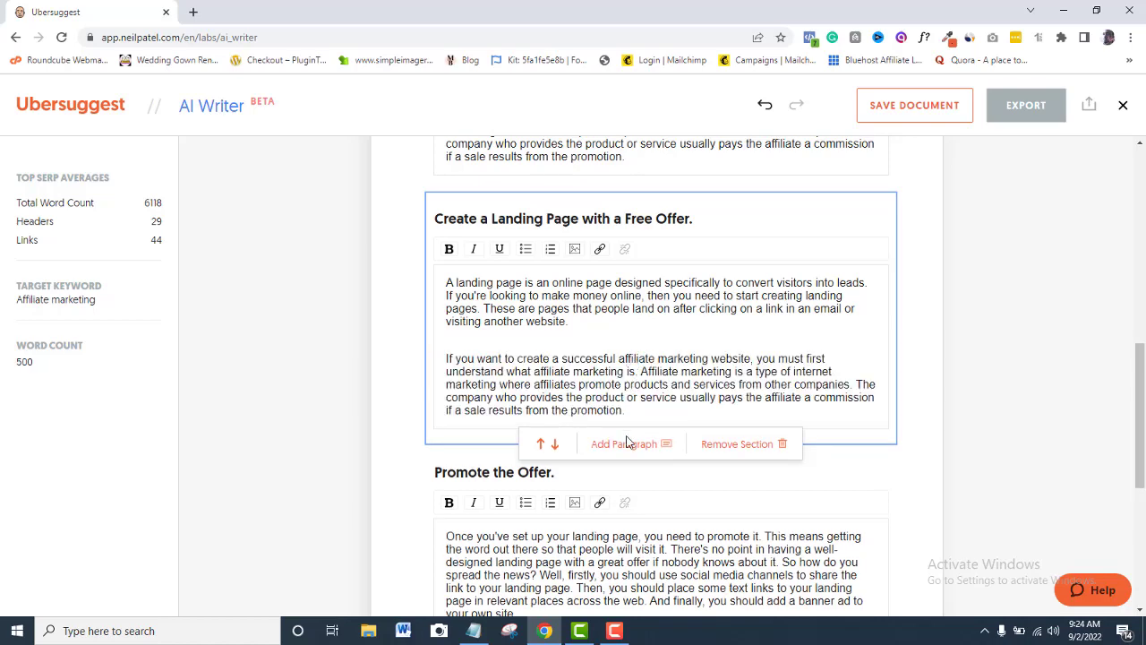
pyautogui.click(627, 444)
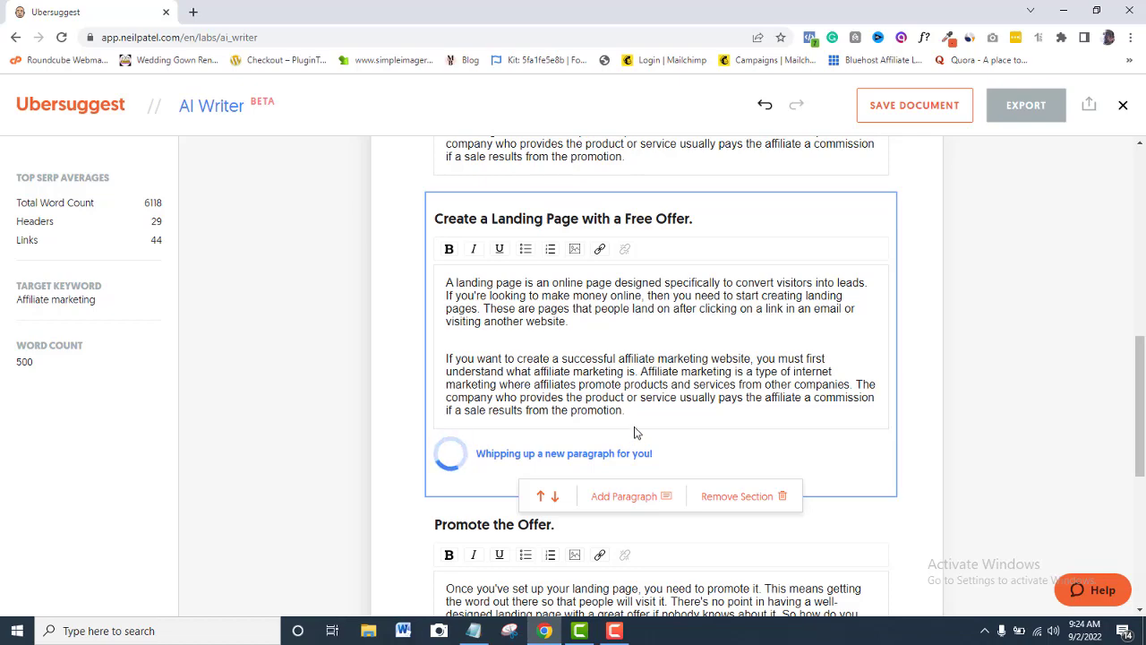
pyautogui.scroll(-3, 635, 430)
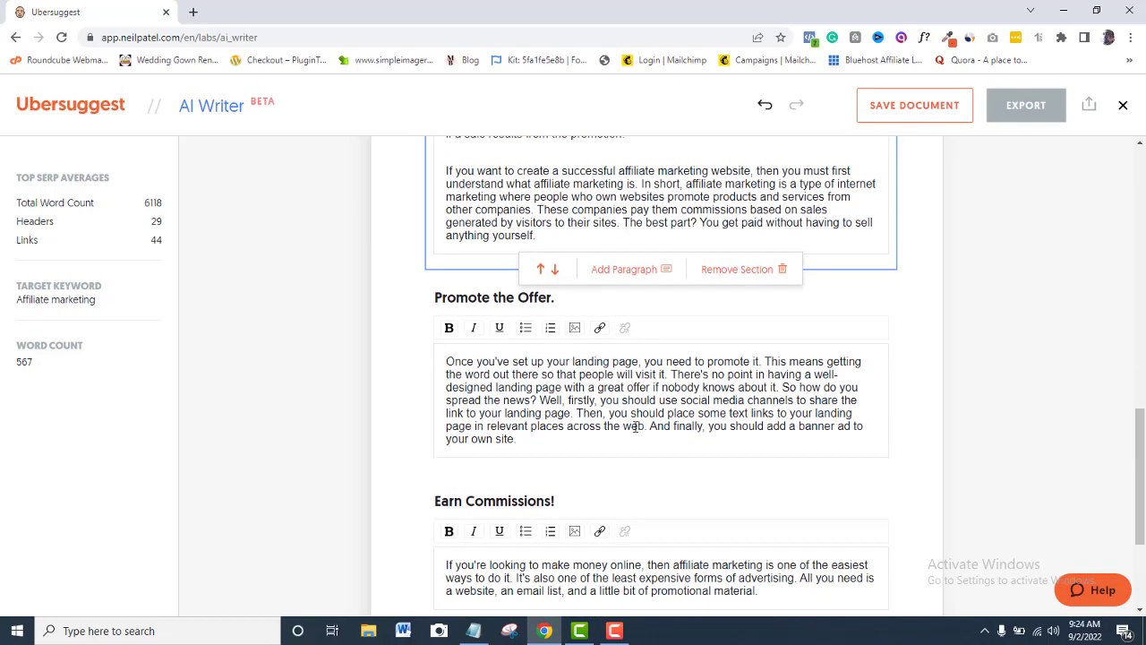
pyautogui.scroll(-2, 635, 428)
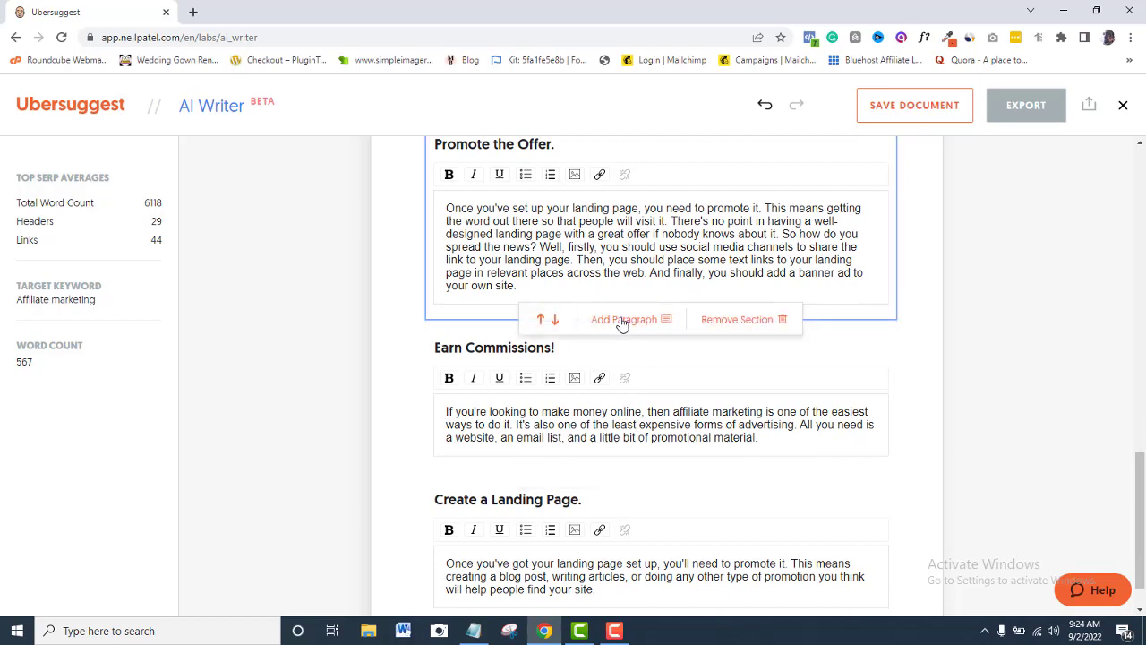
pyautogui.click(623, 321)
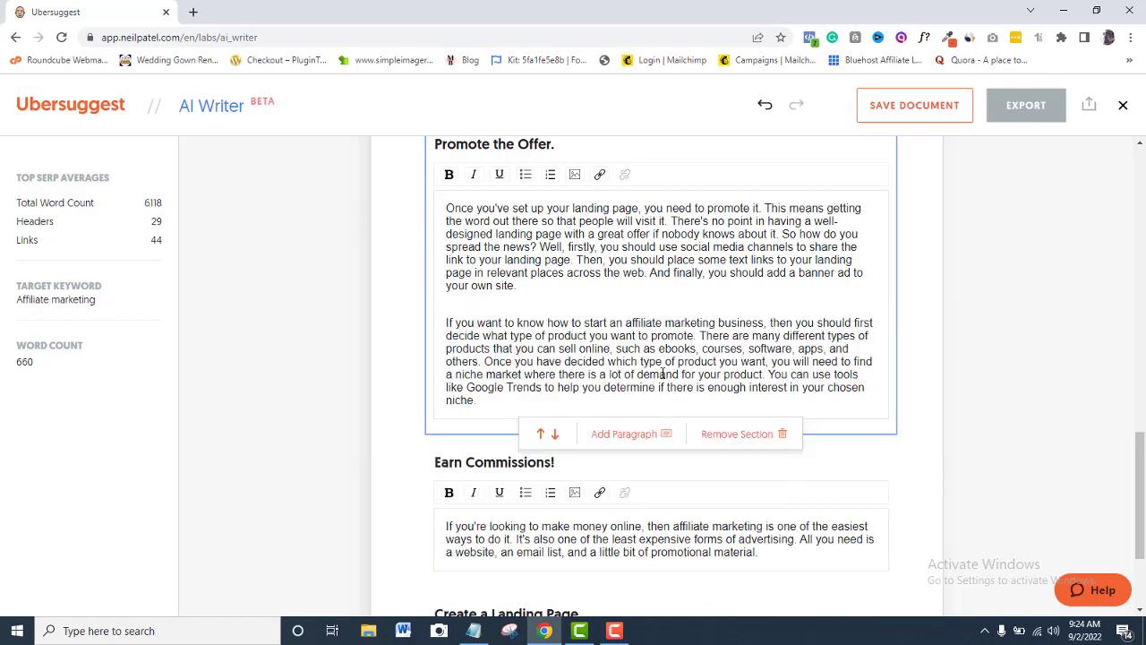
# - Add a generated paragraph each to Earn Commissions! and Create a Landing Page, then scroll back up
pyautogui.scroll(-2, 664, 376)
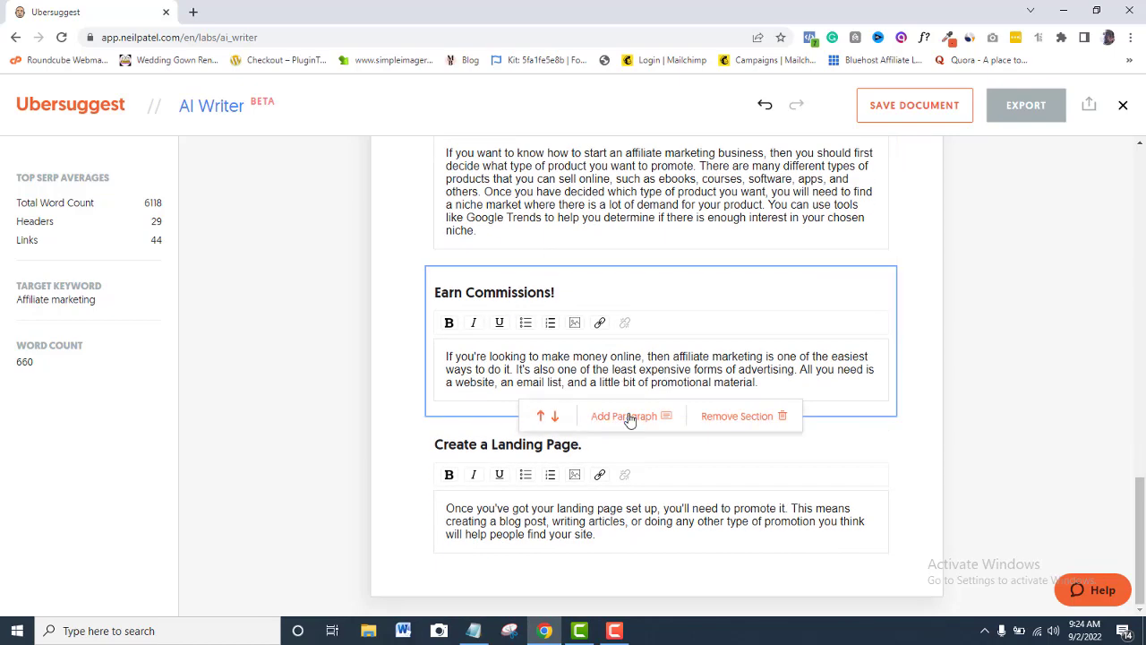
pyautogui.click(624, 416)
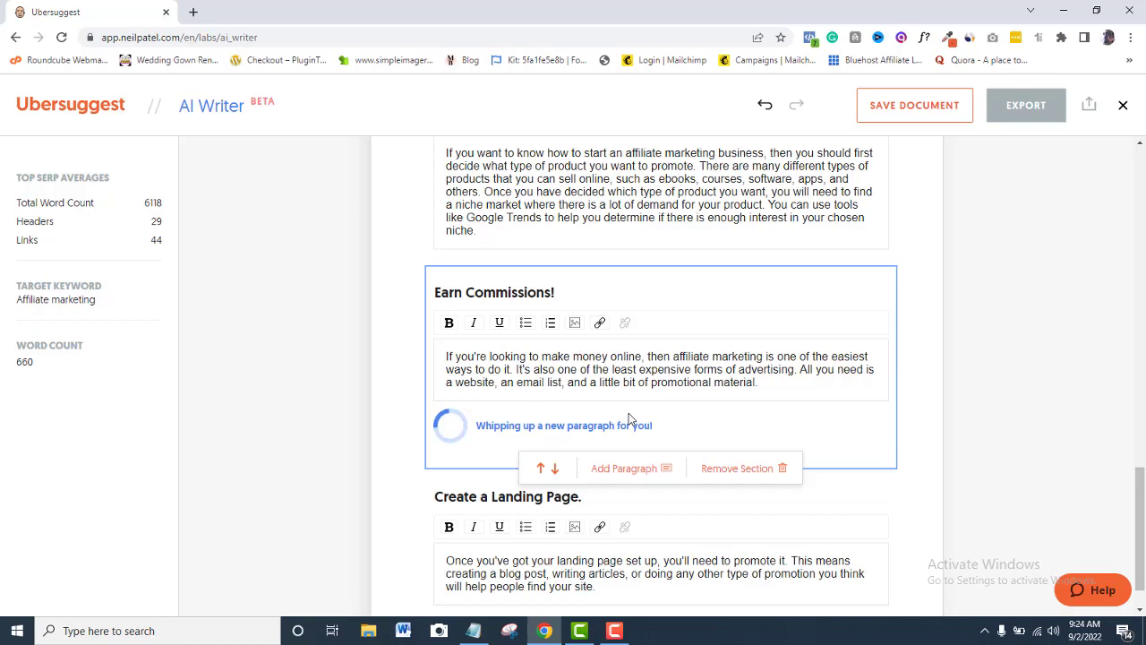
pyautogui.scroll(-2, 645, 448)
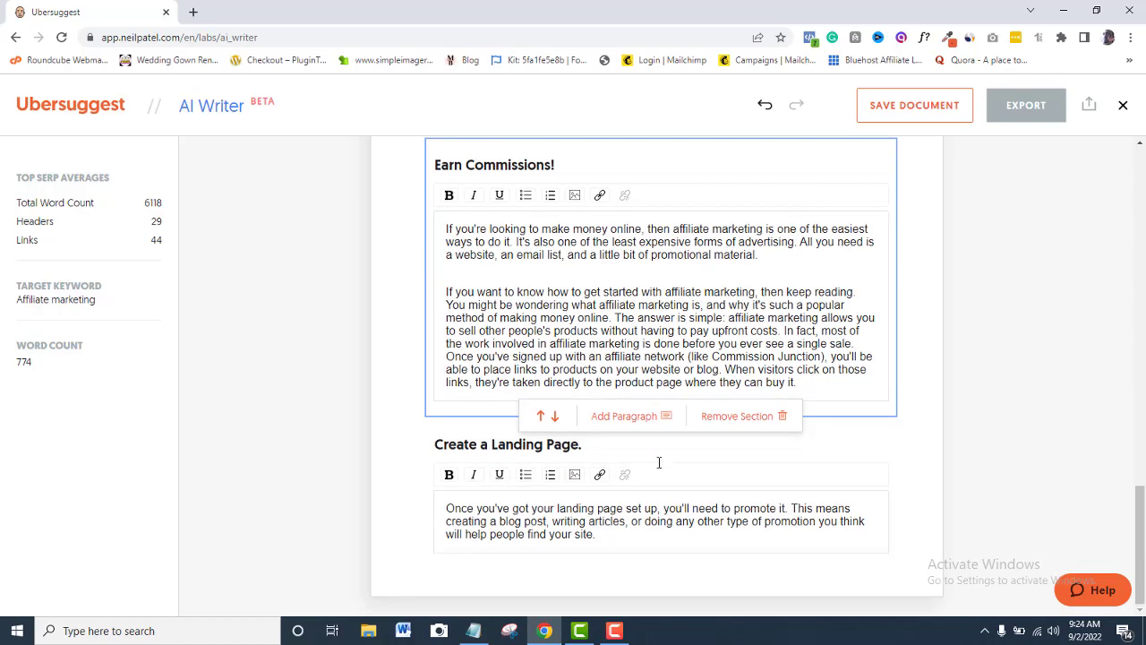
pyautogui.click(650, 509)
pyautogui.click(617, 573)
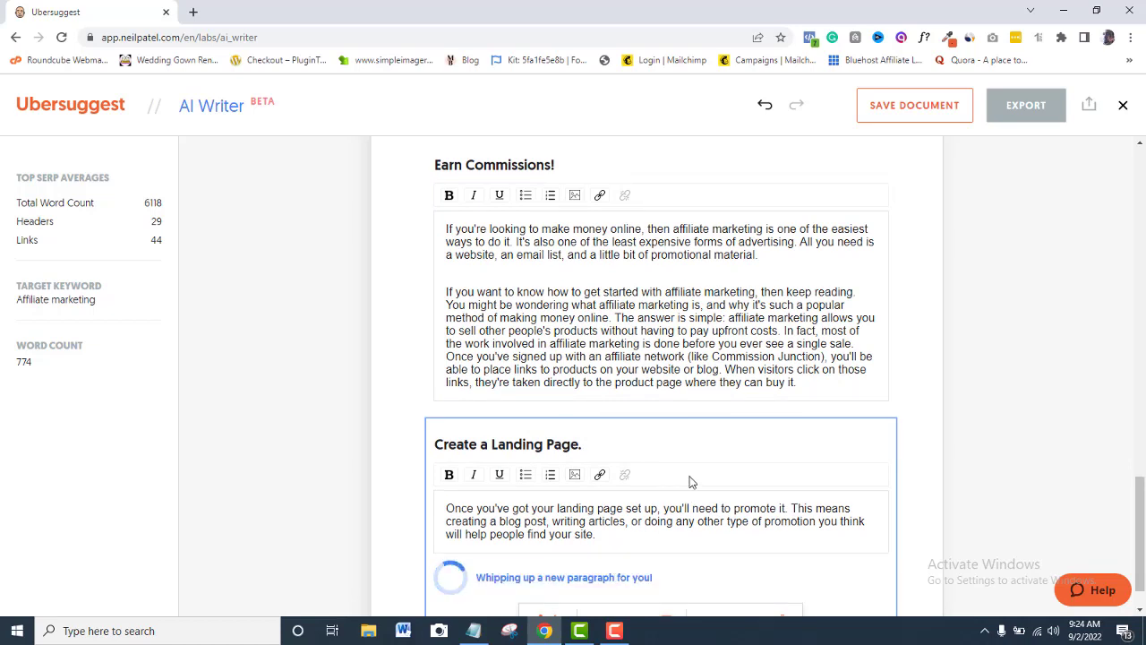
pyautogui.scroll(-2, 690, 482)
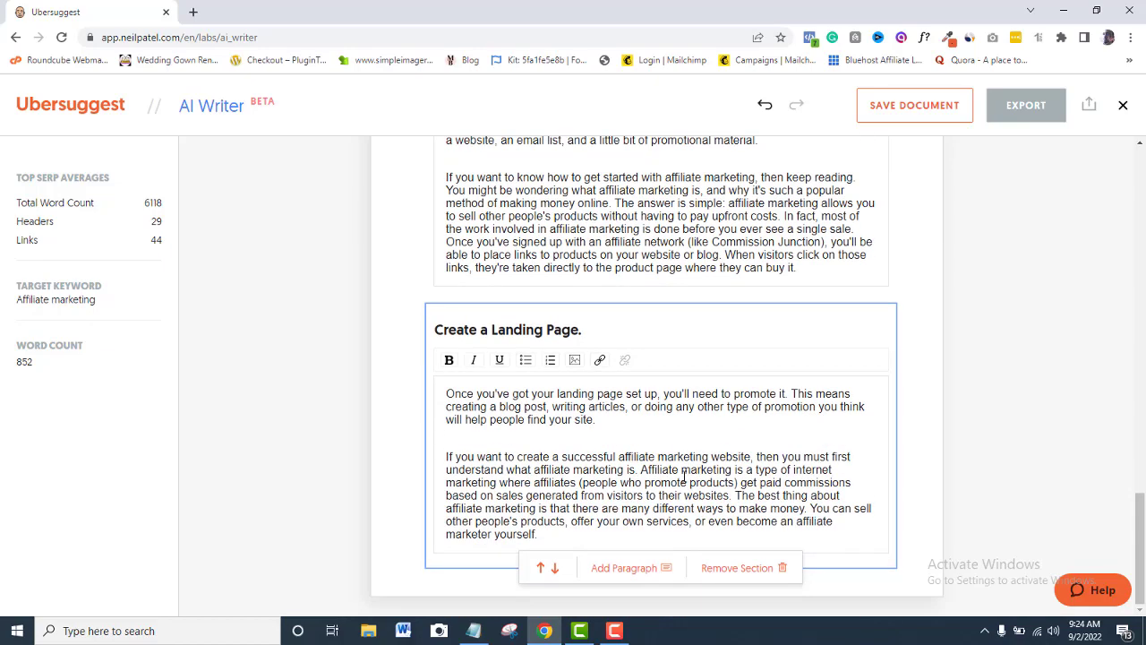
pyautogui.scroll(15, 684, 479)
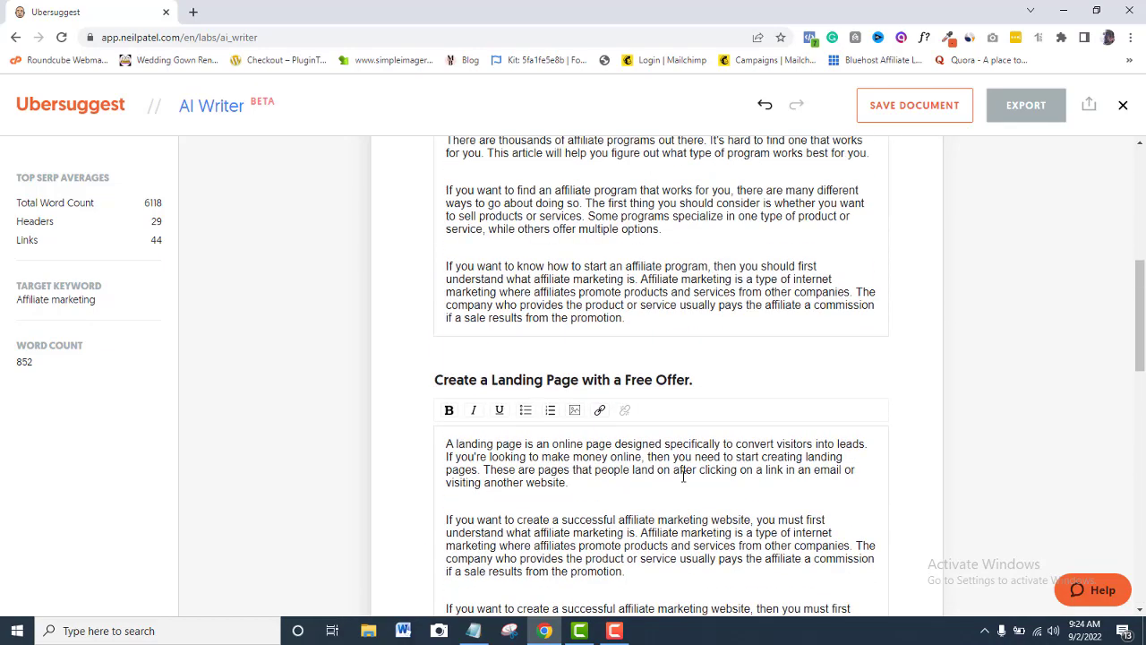
pyautogui.scroll(5, 684, 477)
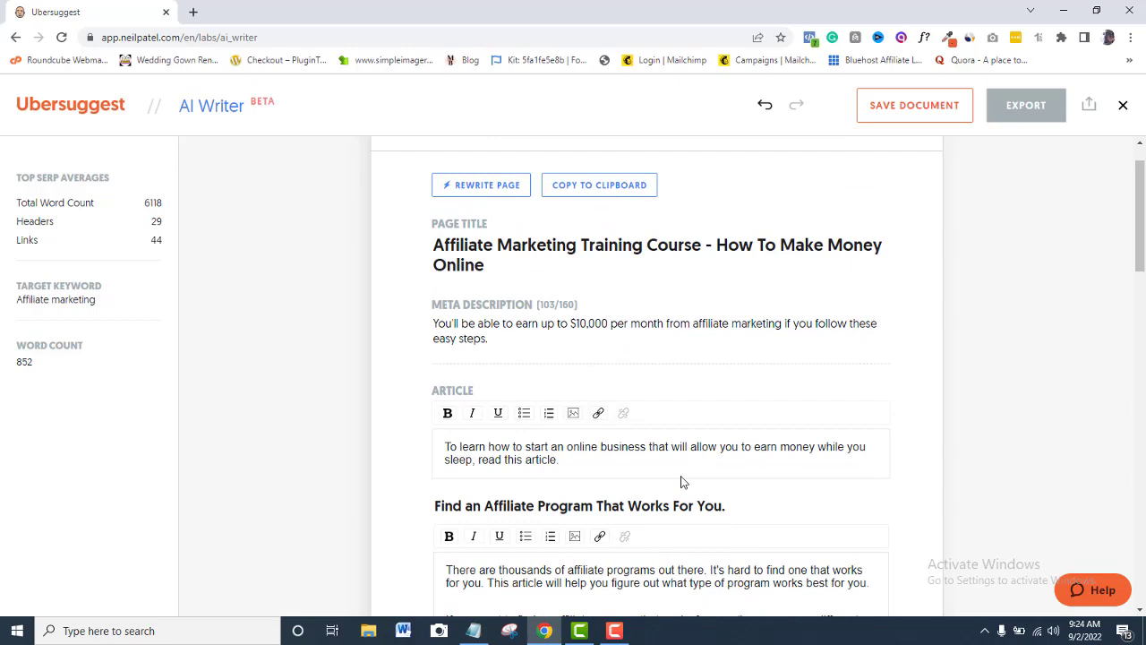
# - Append 'You can always add more, edit or delete texts to suit your taste' to the Find an Affiliate Program section
pyautogui.scroll(-5, 680, 482)
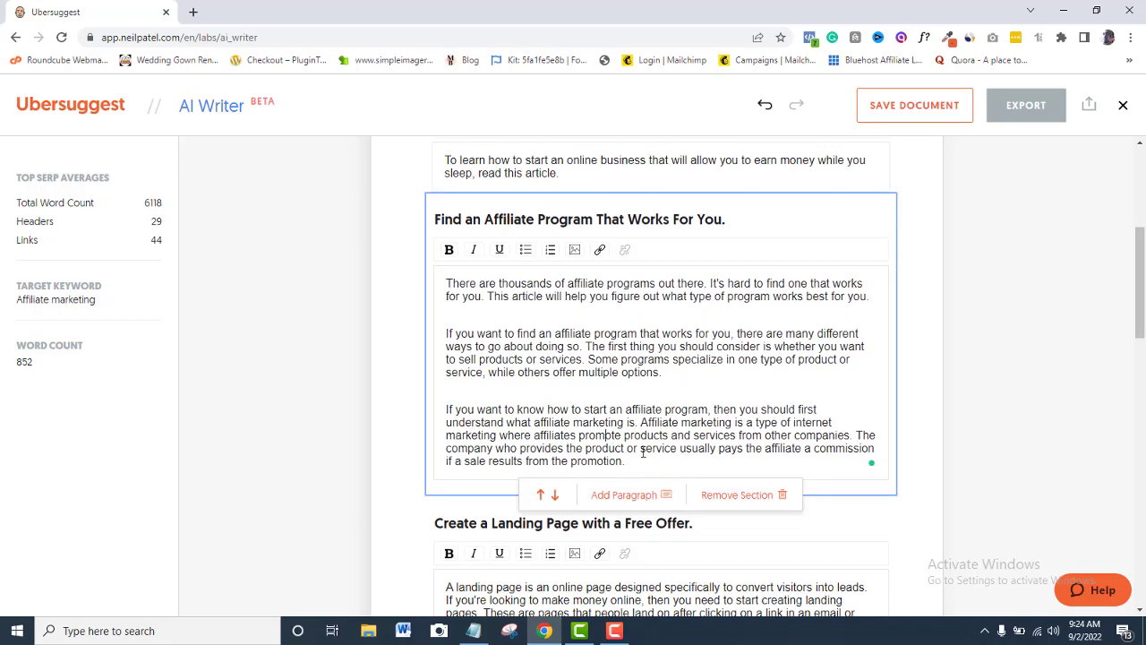
pyautogui.moveTo(545, 630)
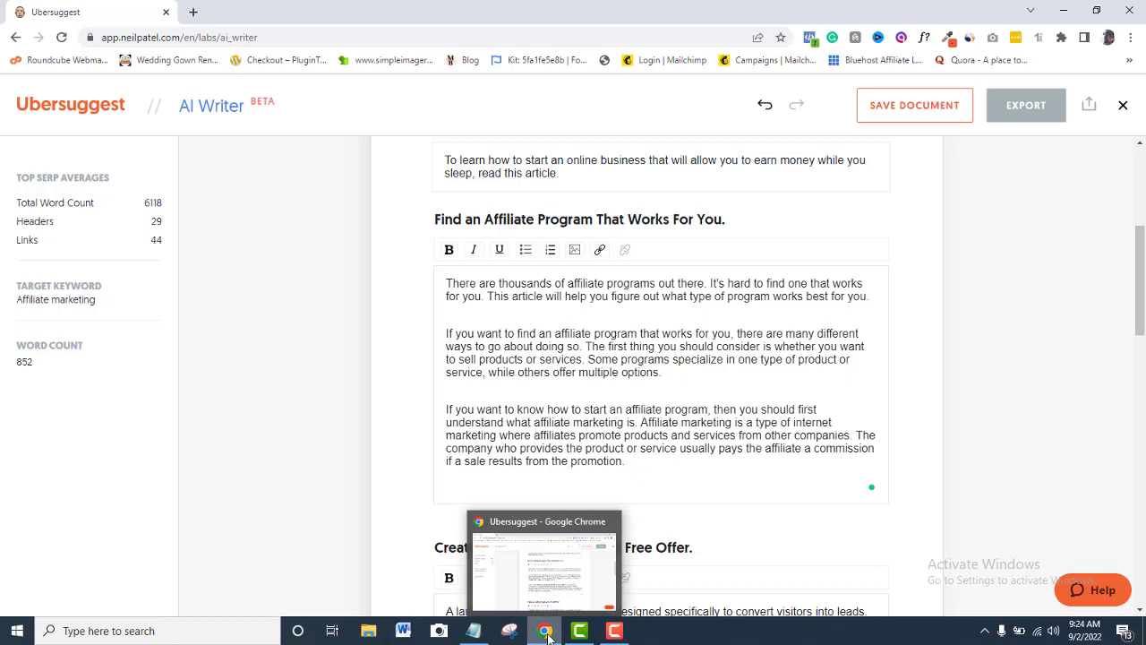
pyautogui.write('You can alway')
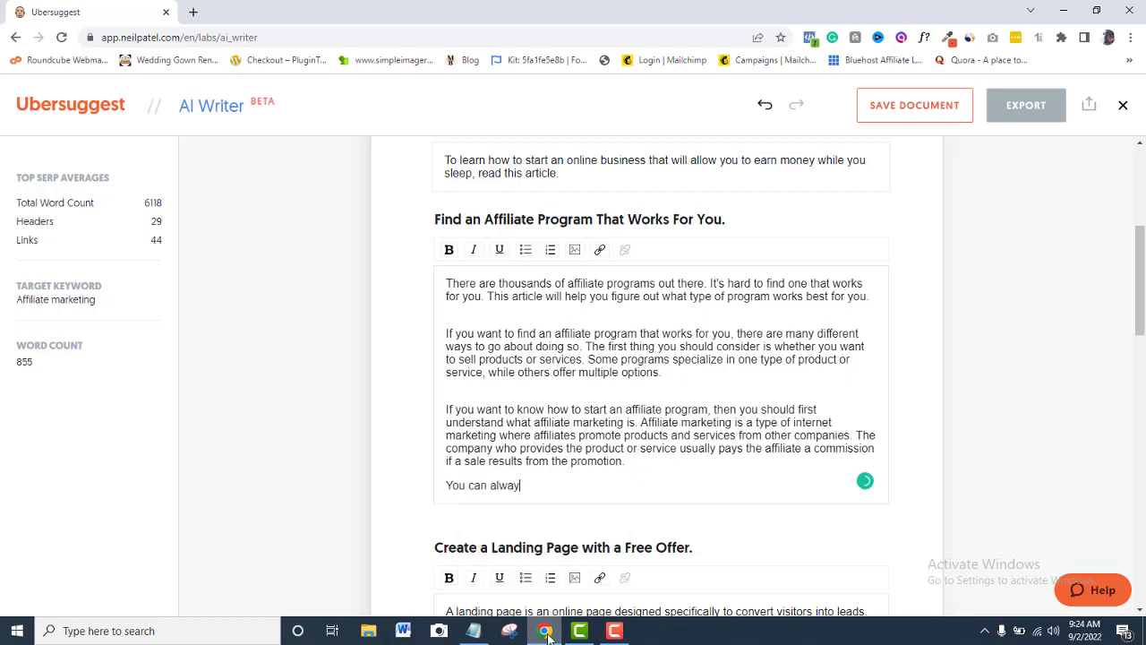
pyautogui.write('s add more, edit or delete texts to suit your taste.')
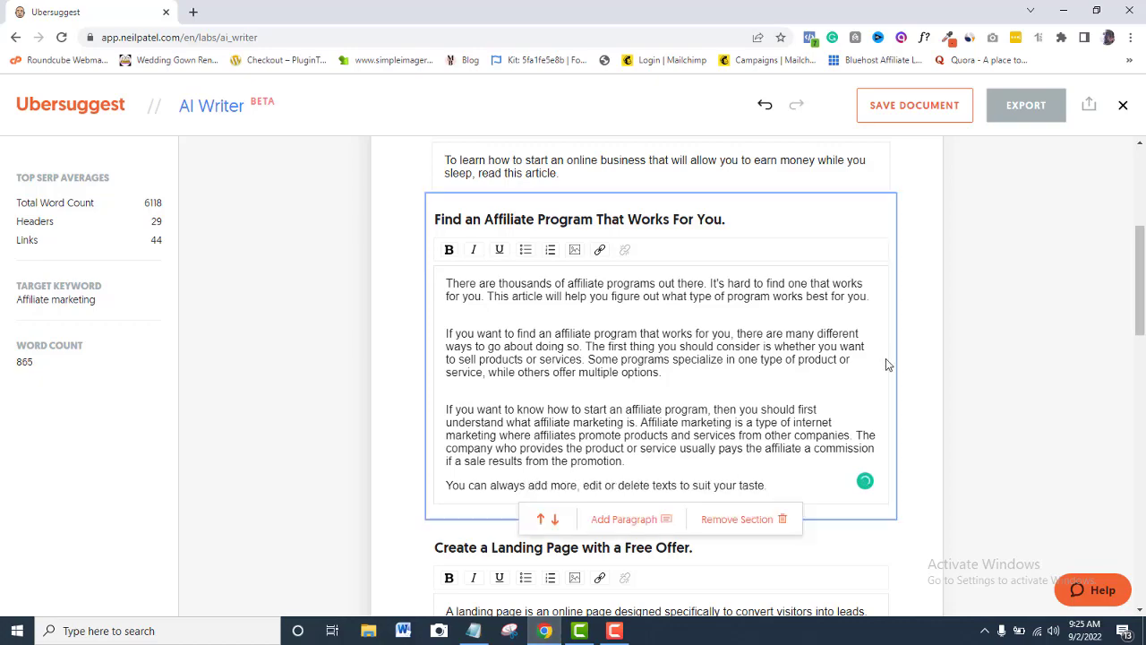
pyautogui.scroll(-20, 900, 378)
pyautogui.scroll(20, 912, 385)
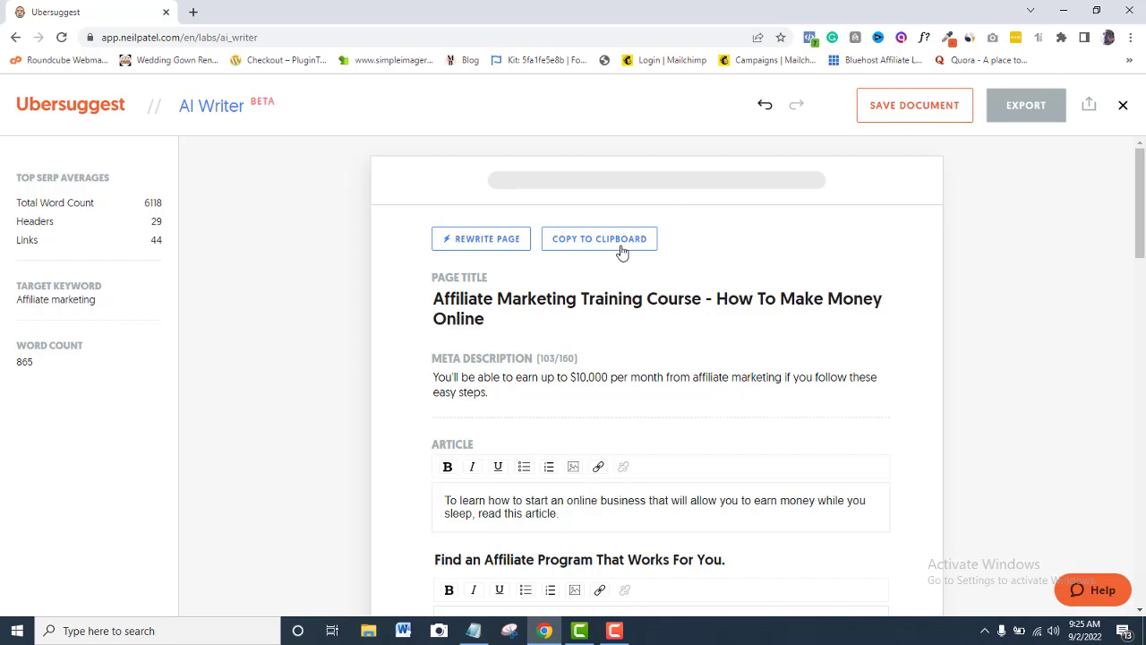
# - Copy the whole article and paste it into Notepad as a backup
pyautogui.click(596, 239)
pyautogui.hotkey('alt', 'Tab')
pyautogui.hotkey('ctrl', 'v')
pyautogui.scroll(6, 710, 317)
# - Minimize Notepad, save the article document, and dismiss the Create Project form
pyautogui.click(921, 161)
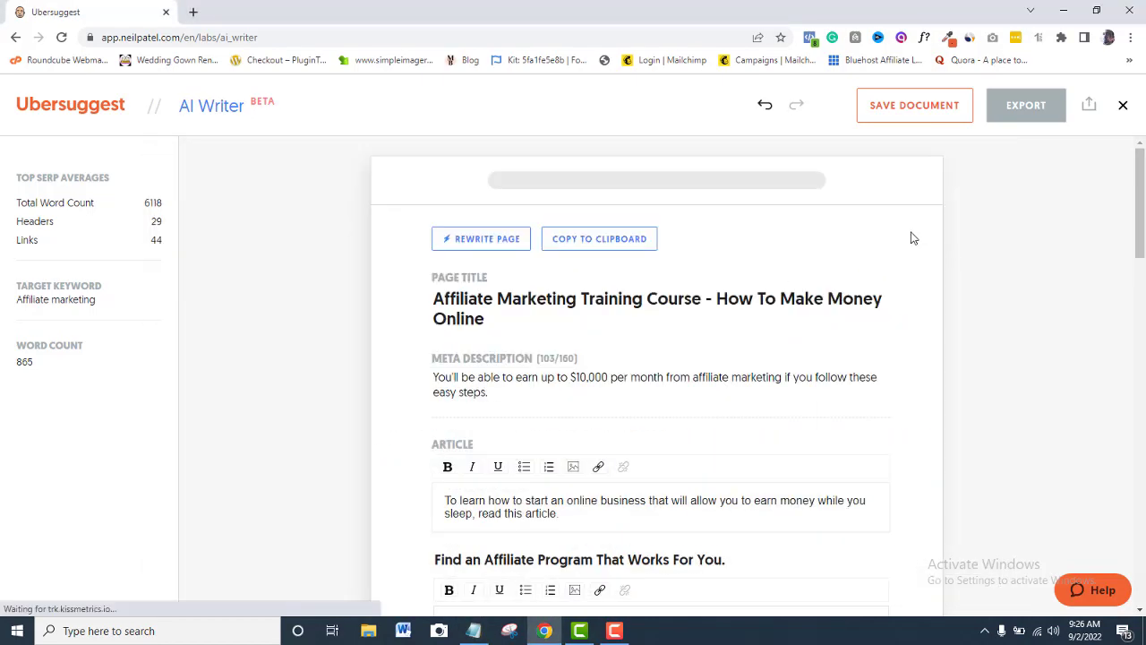
pyautogui.click(916, 113)
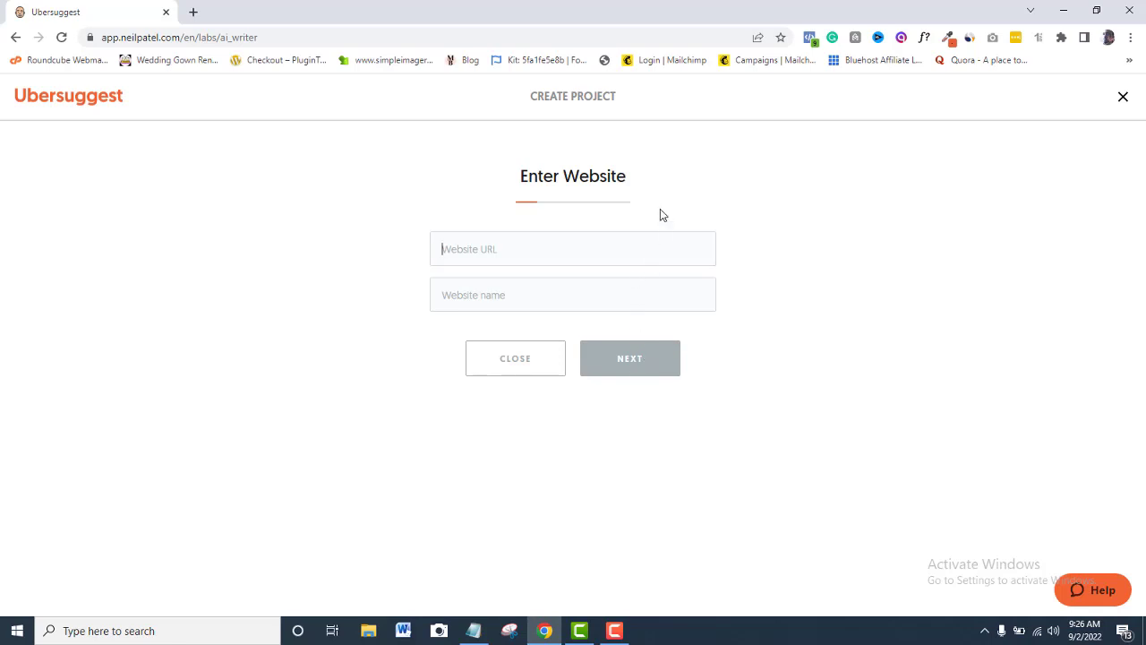
pyautogui.click(1123, 101)
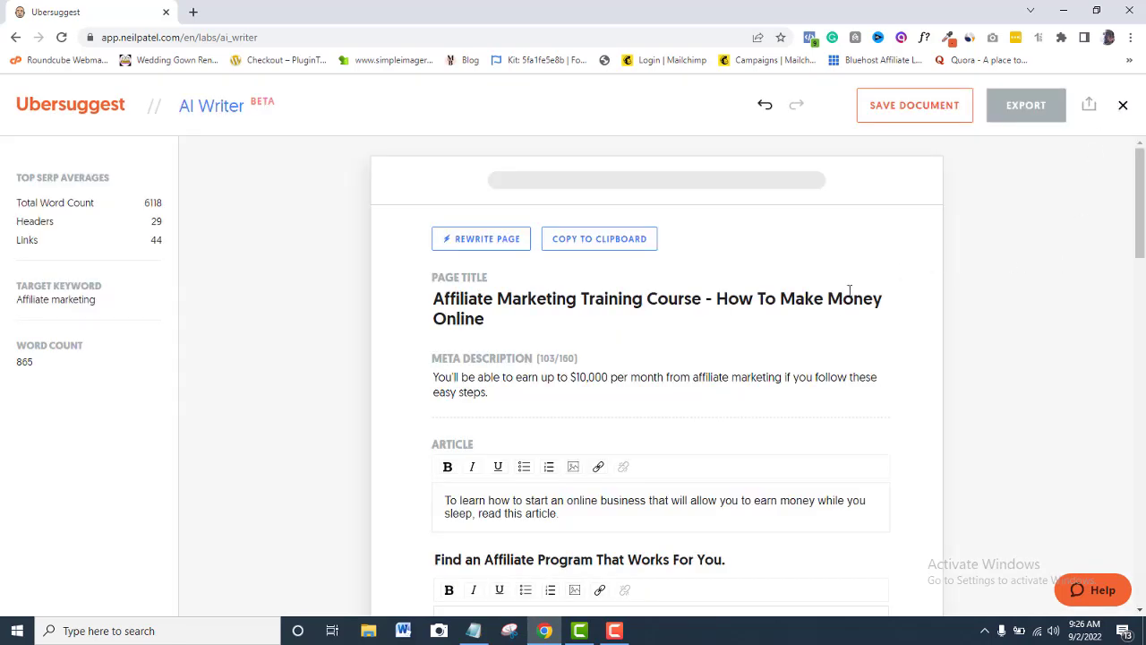
pyautogui.scroll(-2, 812, 267)
pyautogui.scroll(-5, 812, 270)
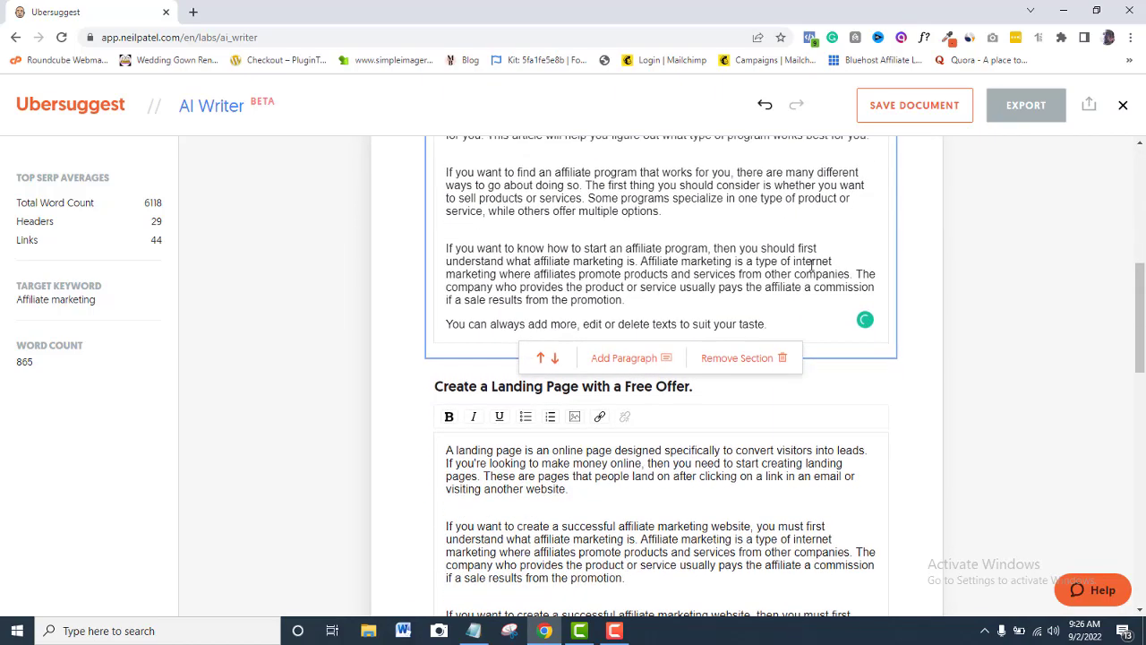
pyautogui.scroll(-10, 812, 271)
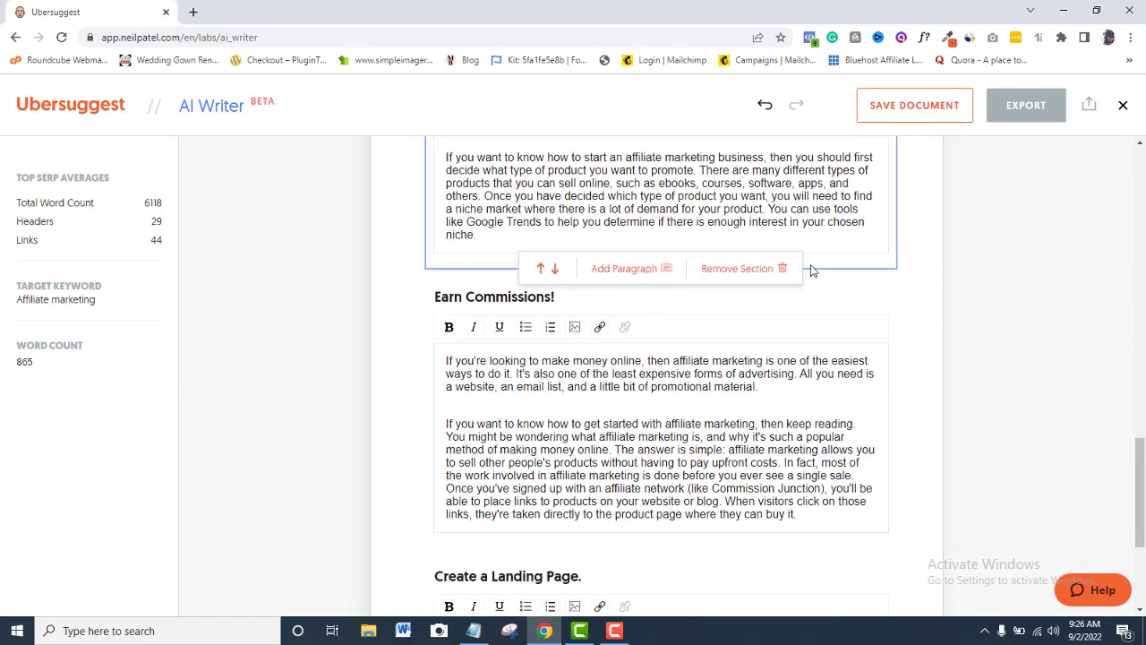
pyautogui.scroll(-1, 812, 269)
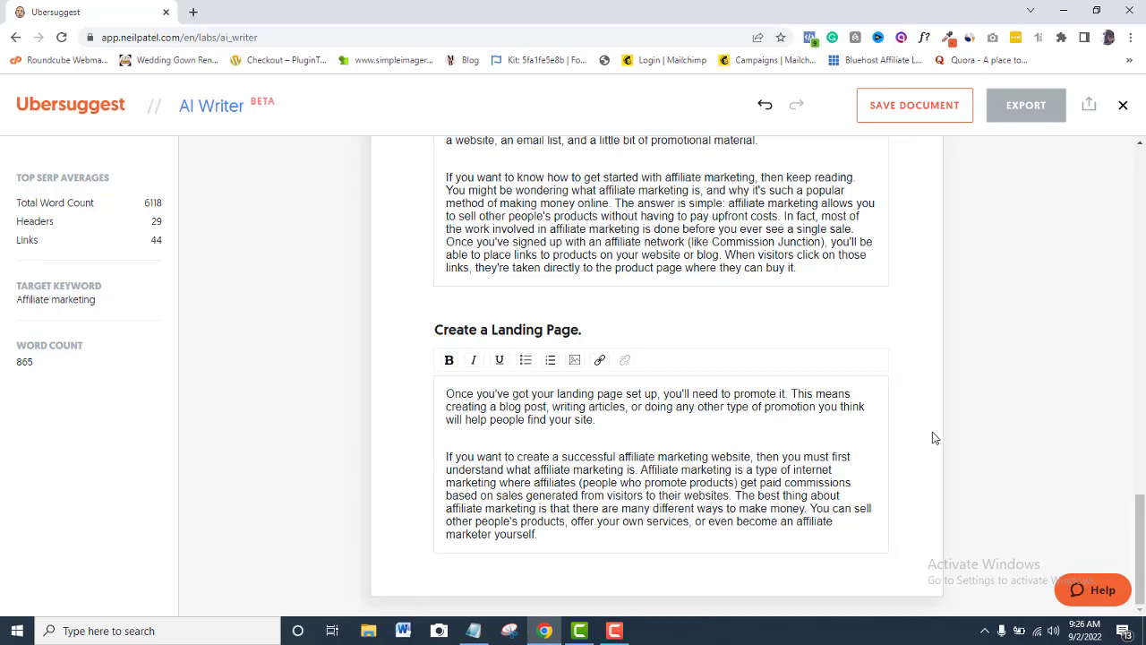
pyautogui.scroll(8, 935, 437)
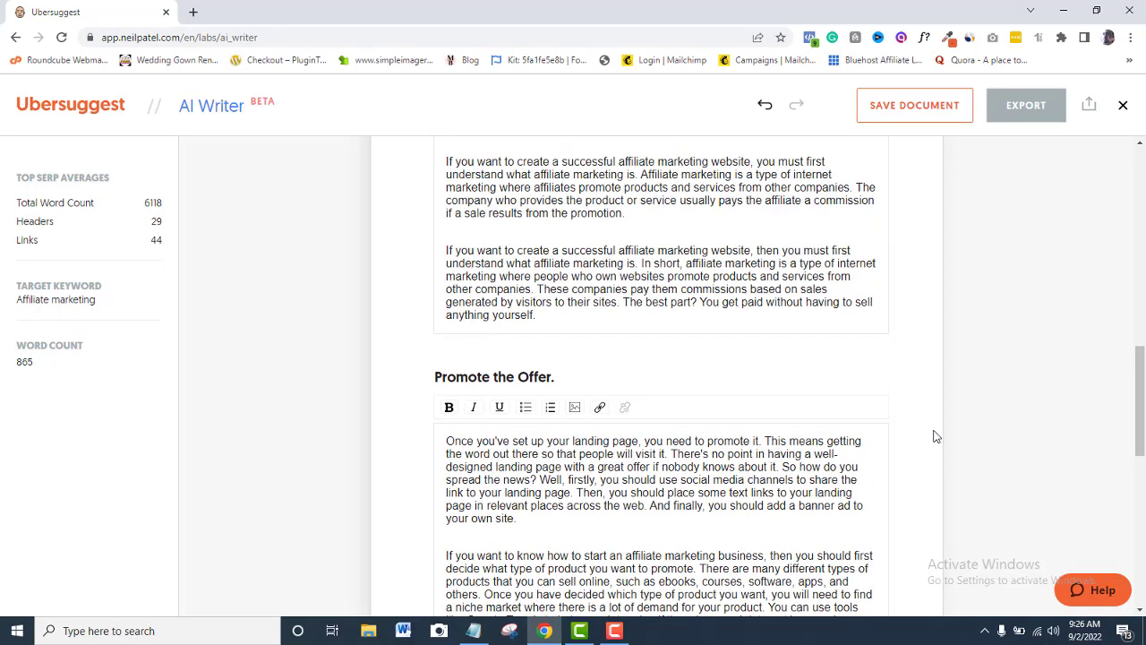